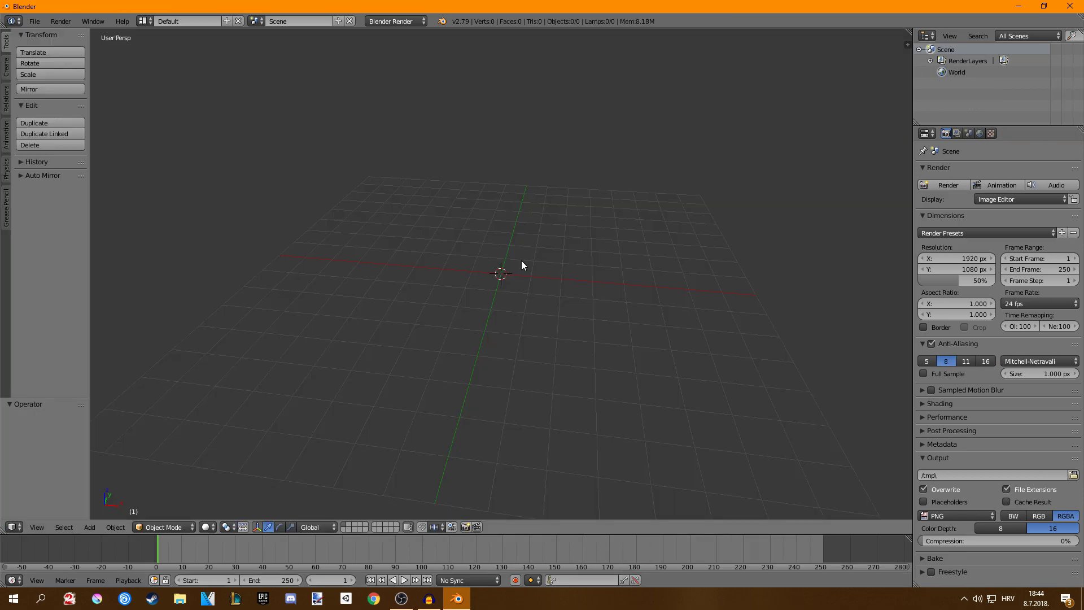
Add a plane mesh at the world origin and enter its Edit Mode.
{"action": "key", "text": "shift+a"}
{"action": "mouse_move", "coordinate": [520, 261]}
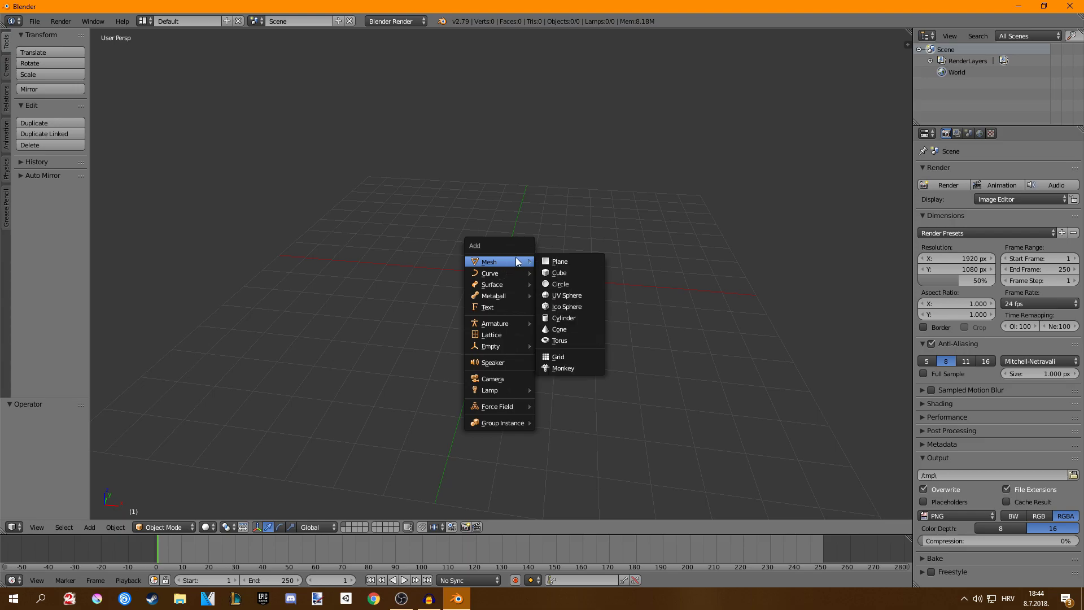
{"action": "left_click", "coordinate": [554, 258]}
{"action": "scroll", "coordinate": [551, 258], "scroll_direction": "up", "scroll_amount": 6}
{"action": "key", "text": "Tab"}
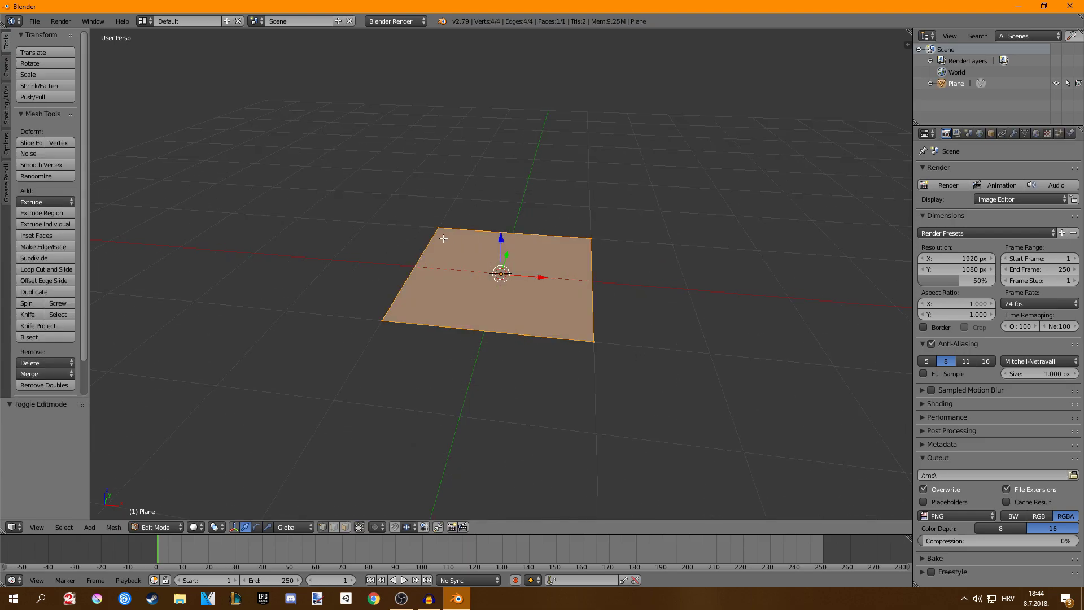
Delete three of the plane's four vertices, leaving only the corner nearest the view on the positive X side.
{"action": "right_click", "coordinate": [438, 227]}
{"action": "right_click", "coordinate": [383, 320], "text": "shift"}
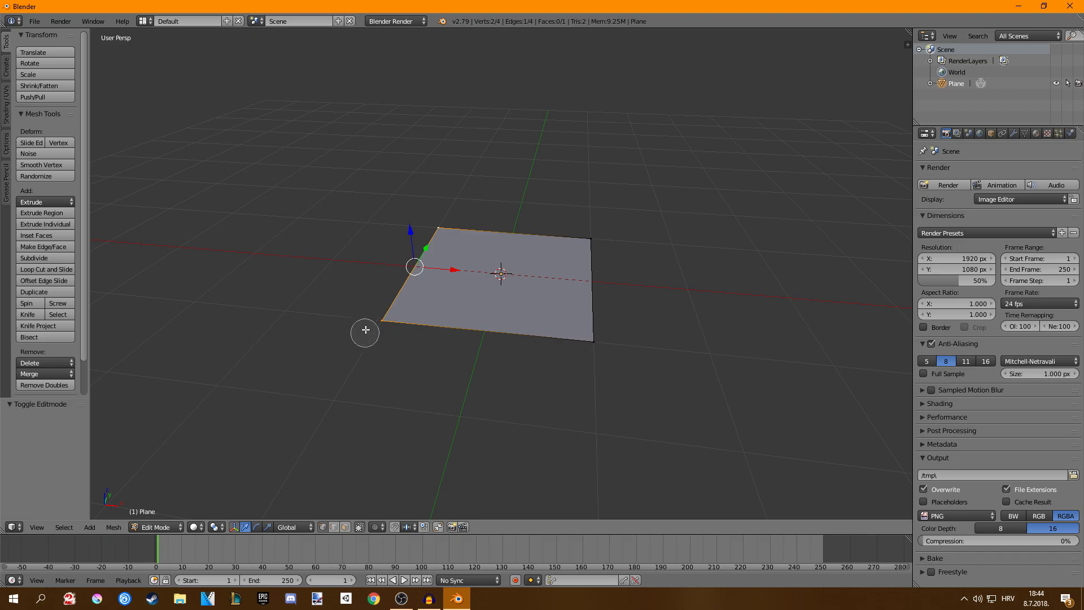
{"action": "right_click", "coordinate": [588, 238], "text": "shift"}
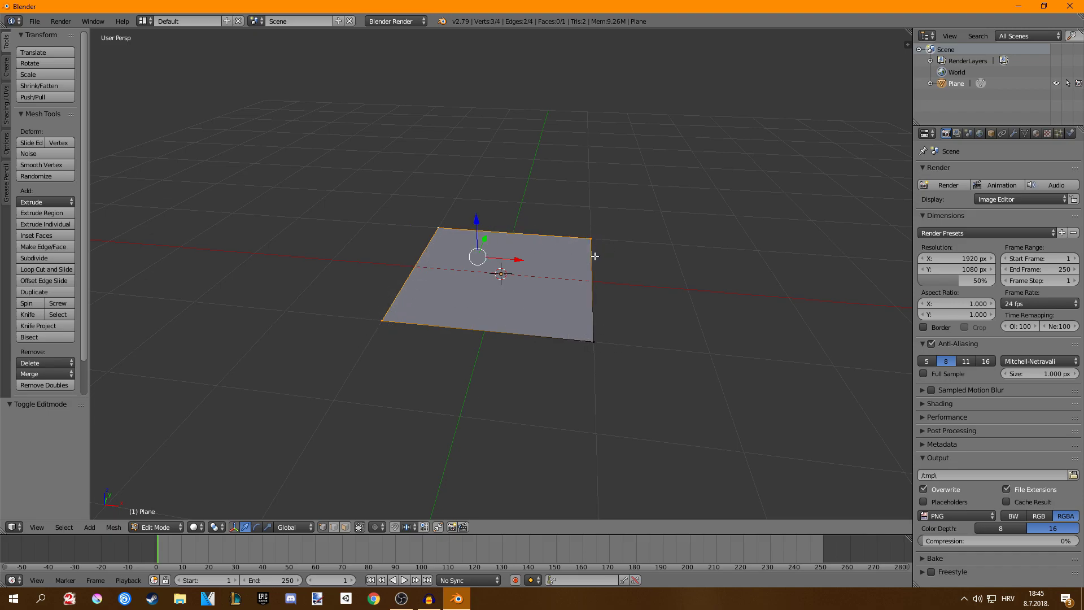
{"action": "key", "text": "x"}
{"action": "left_click", "coordinate": [600, 256]}
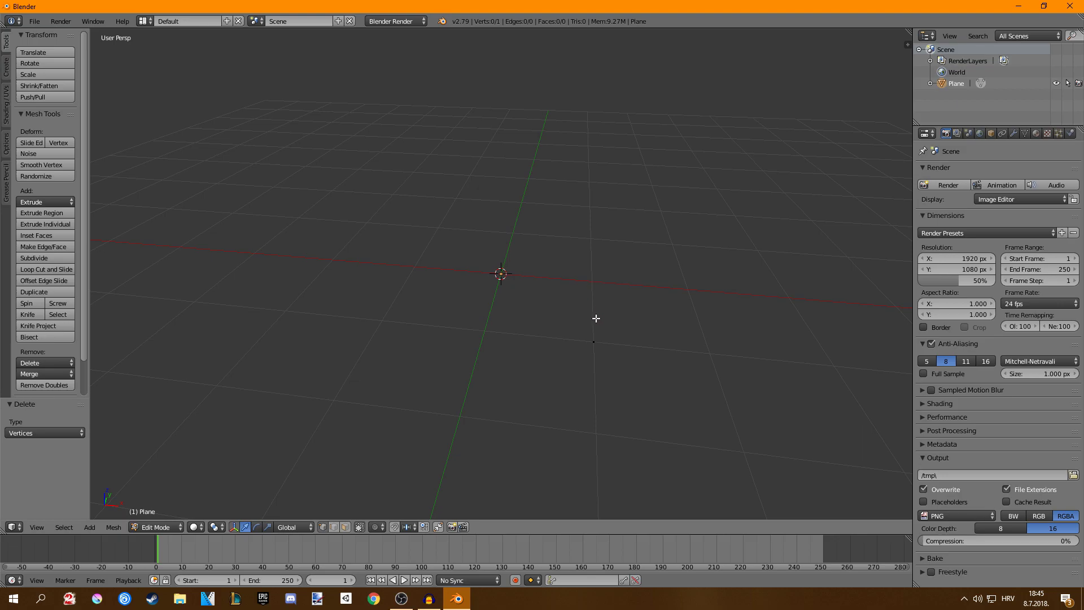
Move the remaining vertex onto the object's origin with Geometry to Origin and recentre the view on it.
{"action": "middle_click_drag", "start_coordinate": [594, 342], "coordinate": [486, 256]}
{"action": "middle_click_drag", "start_coordinate": [605, 250], "coordinate": [478, 262]}
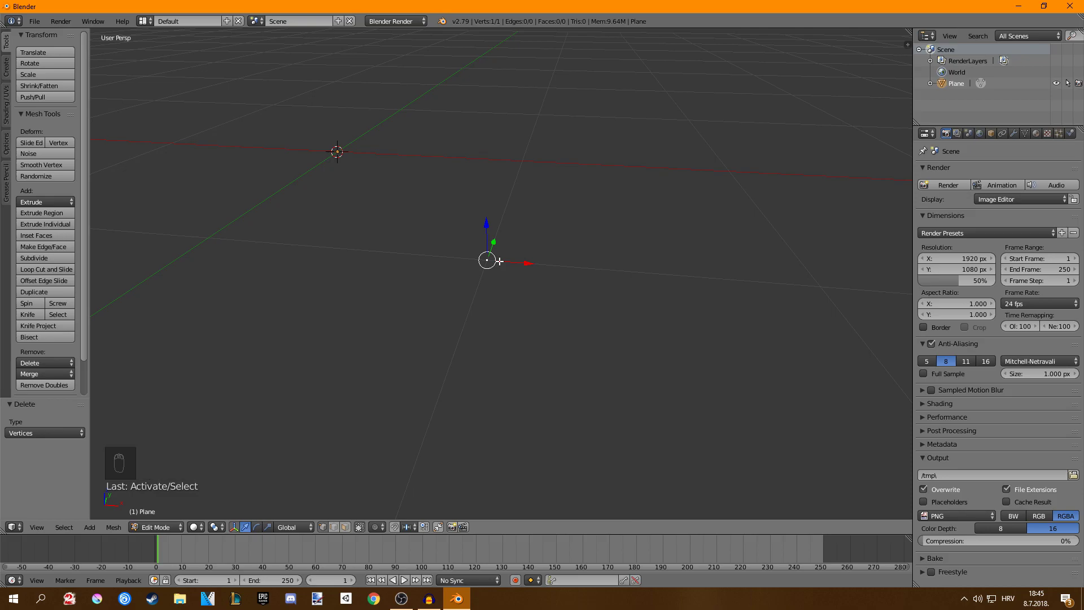
{"action": "key", "text": "ctrl+alt+shift+c"}
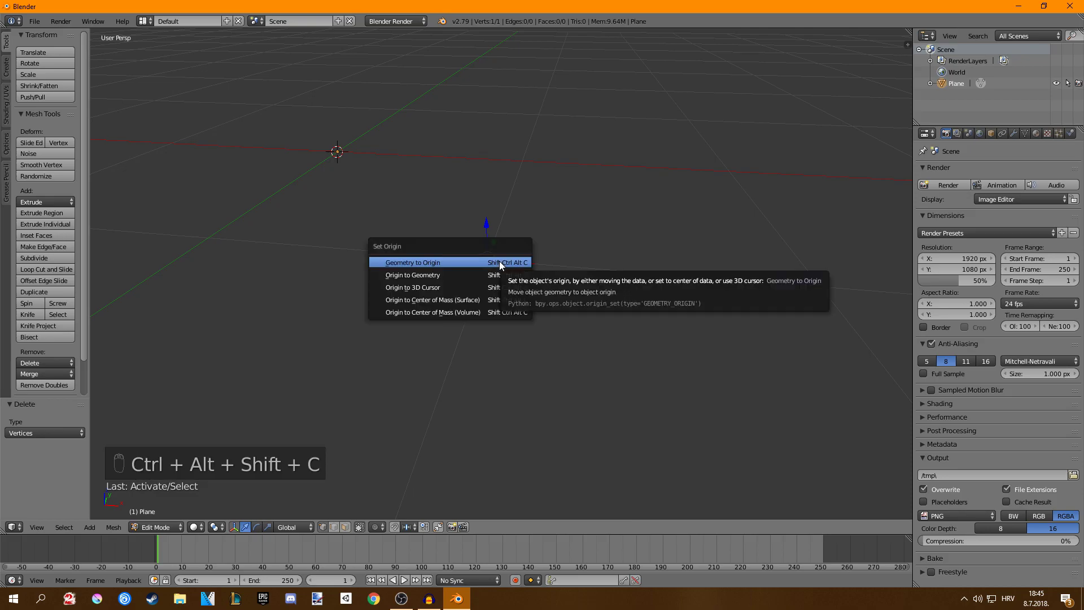
{"action": "left_click", "coordinate": [419, 263]}
{"action": "middle_click_drag", "start_coordinate": [399, 201], "coordinate": [574, 277]}
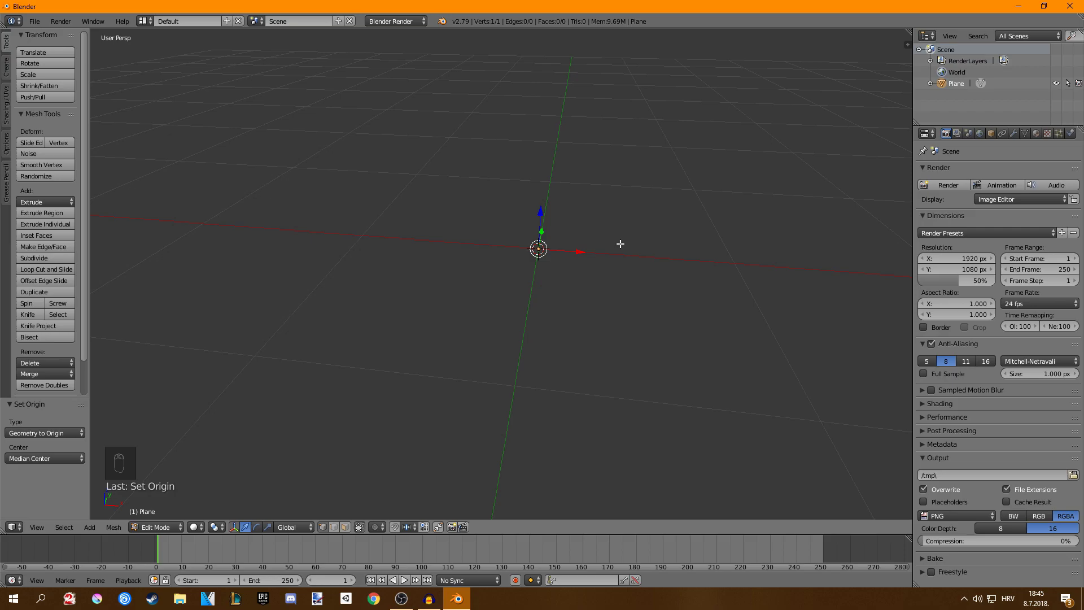
{"action": "key", "text": "shift+c"}
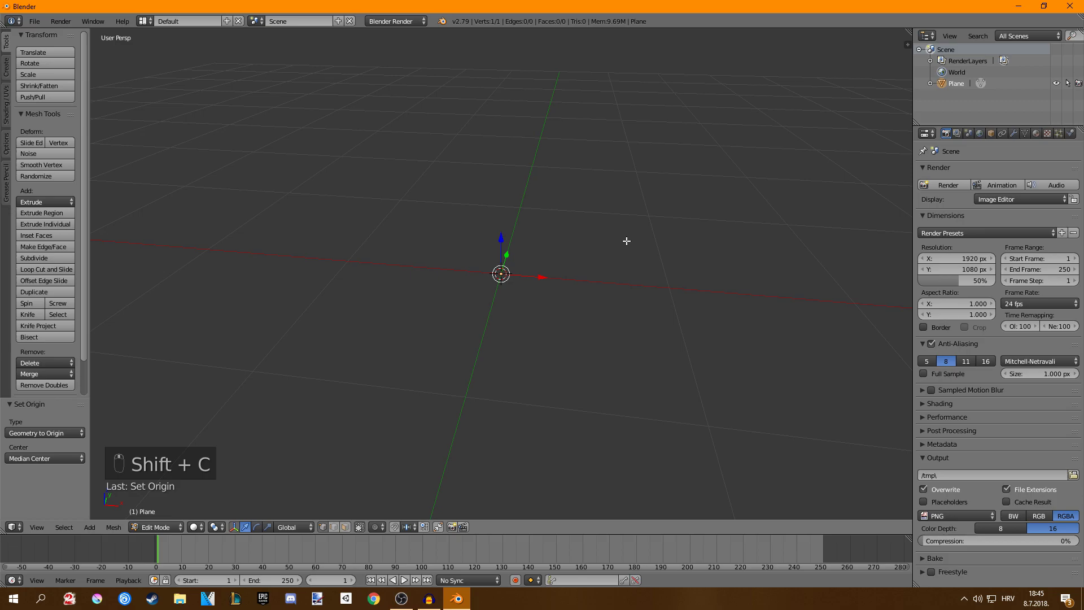
In front orthographic view, extrude the vertex into a short trunk about 0.89 high, continued by a two-segment branch leaning to negative X.
{"action": "key", "text": "KP_1"}
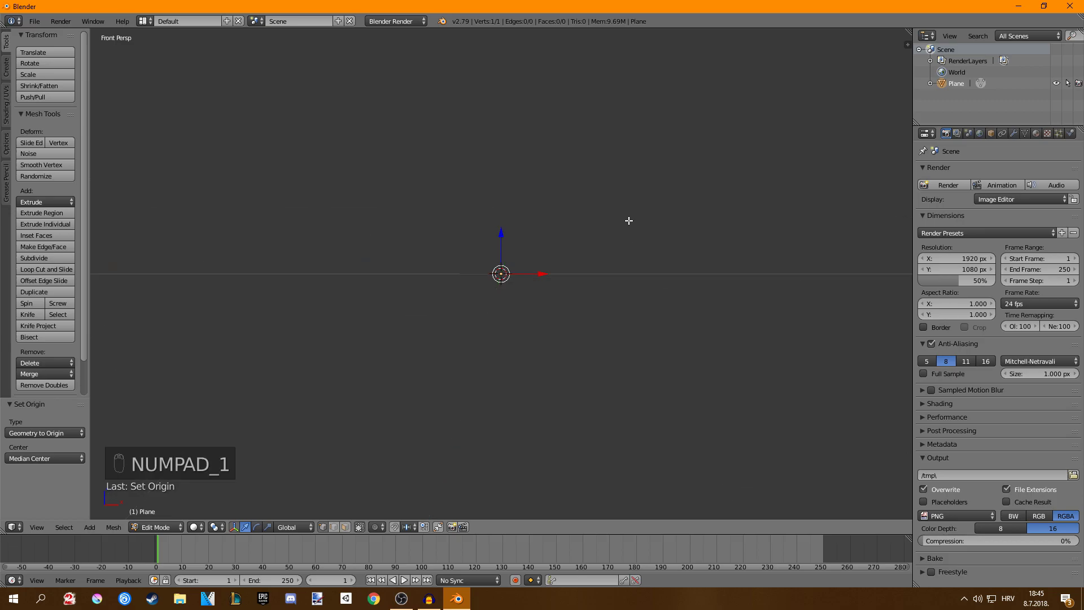
{"action": "key", "text": "KP_5"}
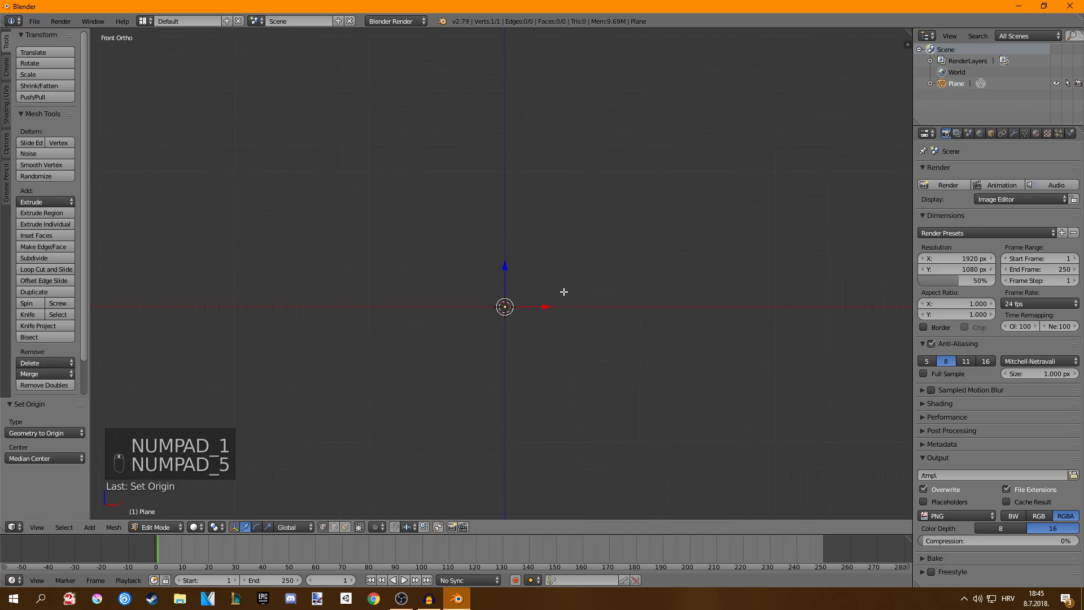
{"action": "key", "text": "e"}
{"action": "left_click", "coordinate": [542, 122]}
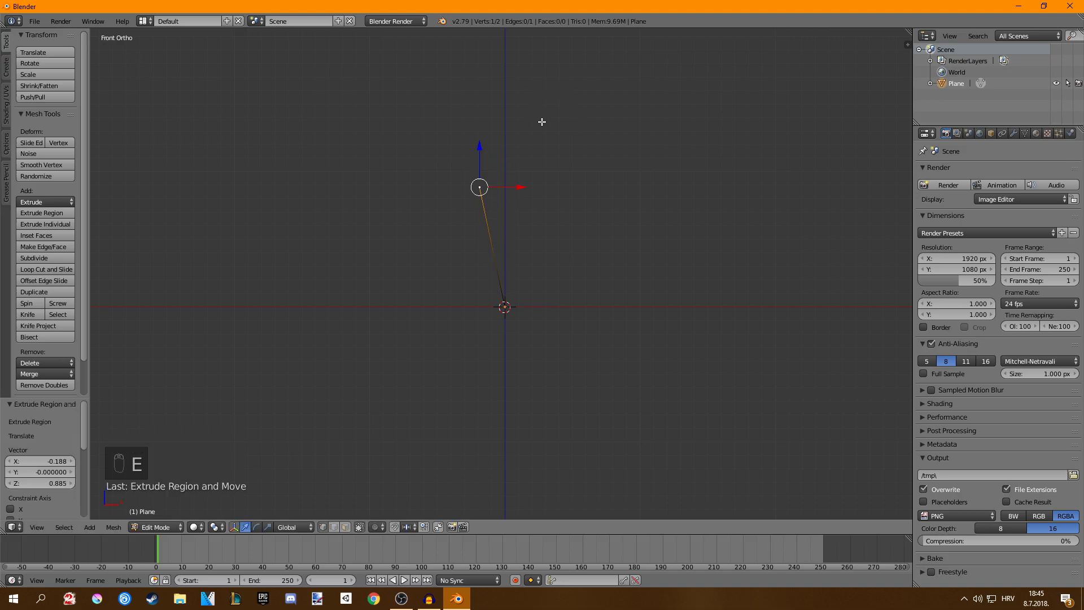
{"action": "middle_click_drag", "start_coordinate": [557, 223], "coordinate": [562, 302], "text": "shift"}
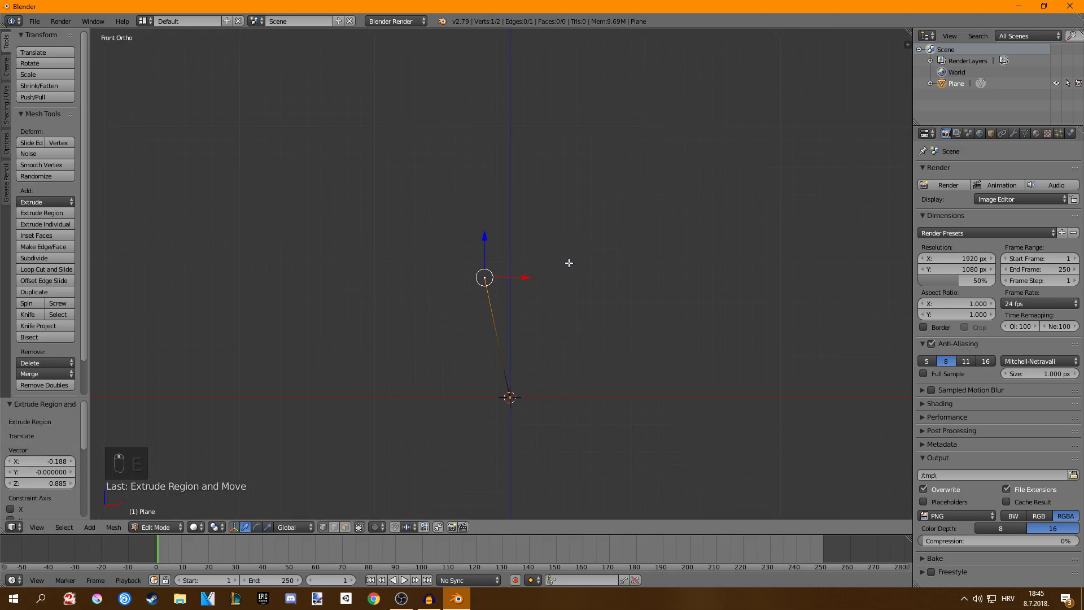
{"action": "middle_click_drag", "start_coordinate": [568, 255], "coordinate": [574, 331], "text": "shift"}
{"action": "scroll", "coordinate": [573, 332], "scroll_direction": "down", "scroll_amount": 3}
{"action": "key", "text": "e"}
{"action": "left_click", "coordinate": [502, 222]}
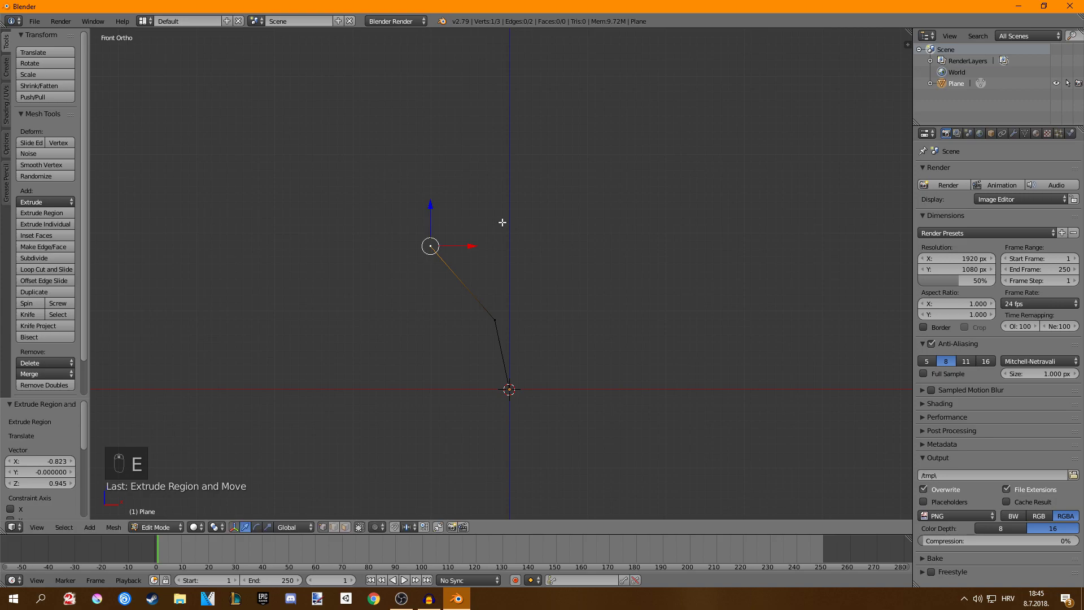
{"action": "key", "text": "e"}
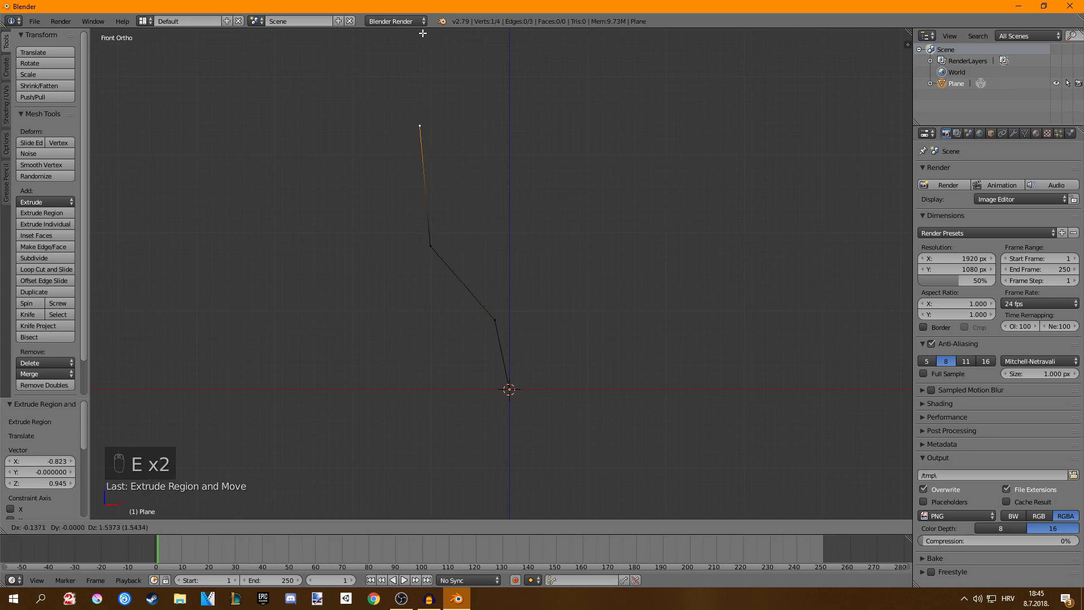
{"action": "left_click", "coordinate": [424, 41]}
Fork the end of the negative-X branch by extruding one twig outward and another inward by about 0.39 in X and 0.72 in Z.
{"action": "key", "text": "e"}
{"action": "left_click", "coordinate": [332, 41]}
{"action": "right_click", "coordinate": [427, 138]}
{"action": "key", "text": "e"}
{"action": "left_click", "coordinate": [460, 85]}
{"action": "middle_click_drag", "start_coordinate": [486, 143], "coordinate": [487, 242], "text": "shift"}
Extrude a three-segment middle branch from the trunk's top joint and a side twig of about 0.40, 0.64 from its first joint.
{"action": "right_click", "coordinate": [500, 415]}
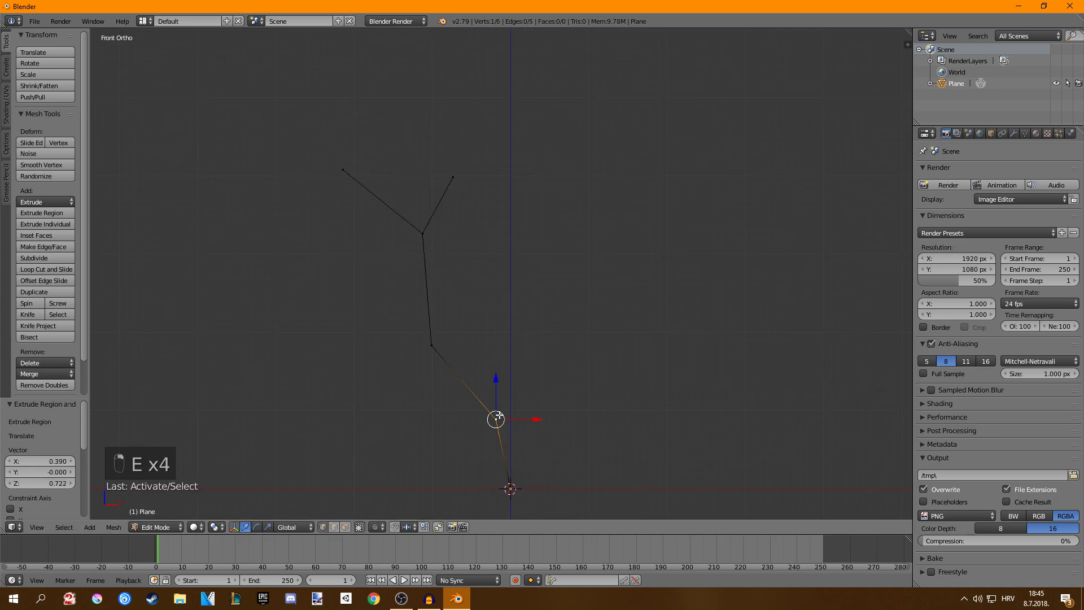
{"action": "key", "text": "e"}
{"action": "left_click", "coordinate": [520, 327]}
{"action": "key", "text": "e"}
{"action": "left_click", "coordinate": [502, 206]}
{"action": "key", "text": "e"}
{"action": "left_click", "coordinate": [551, 118]}
{"action": "right_click", "coordinate": [518, 341]}
{"action": "key", "text": "e"}
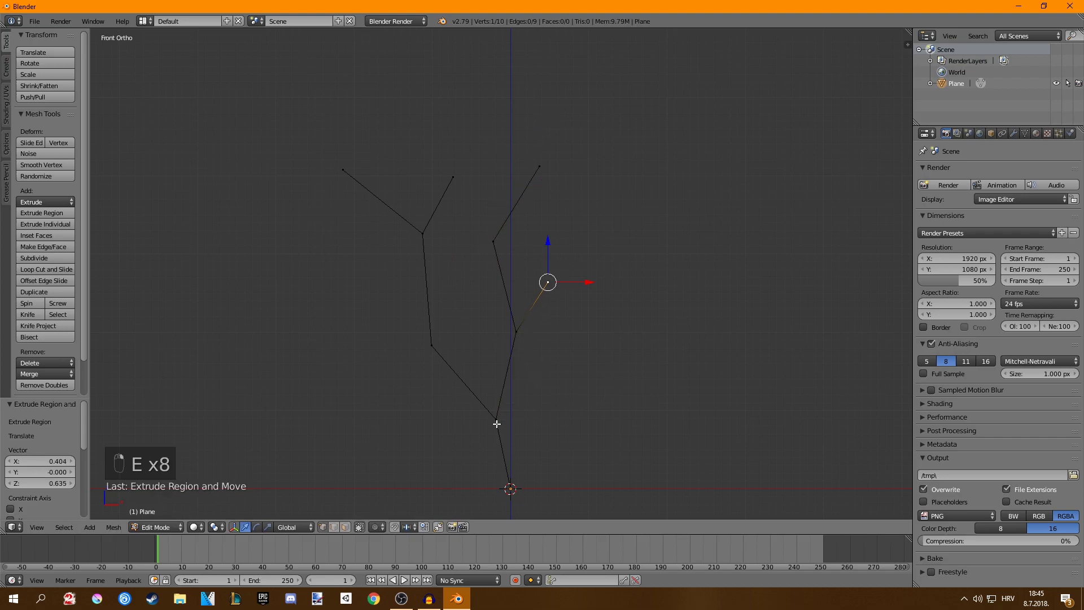
Extrude a four-segment branch from the trunk's top joint, curving outward and up on the positive X side.
{"action": "right_click", "coordinate": [497, 424]}
{"action": "key", "text": "e"}
{"action": "left_click", "coordinate": [570, 402]}
{"action": "key", "text": "e"}
{"action": "left_click", "coordinate": [675, 267]}
{"action": "key", "text": "e"}
{"action": "left_click", "coordinate": [680, 154]}
{"action": "key", "text": "e"}
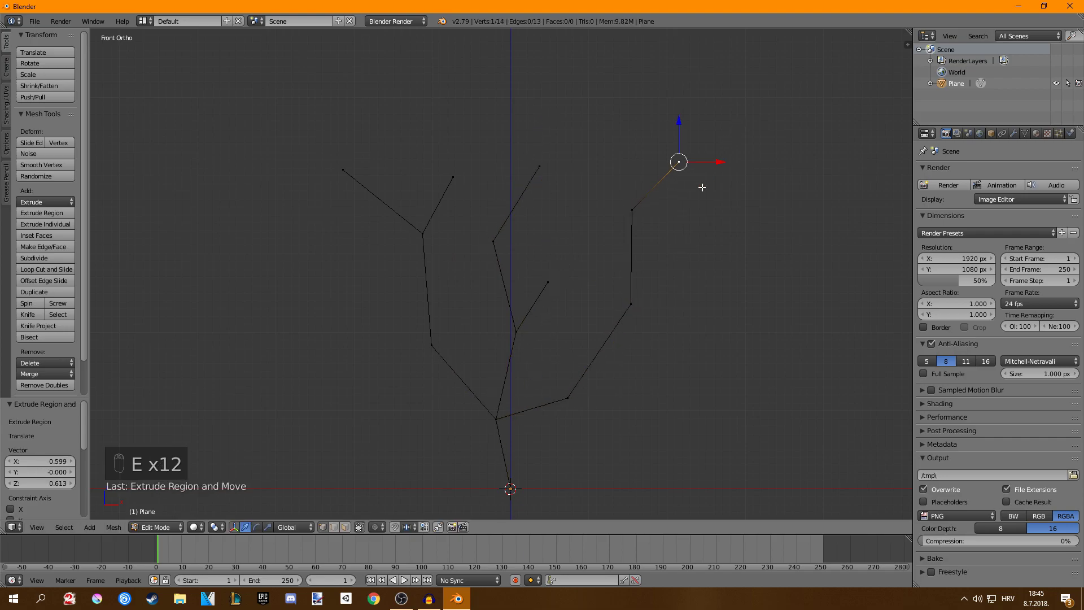
Extrude an inward twig from the positive-X branch's second joint, about -0.61 in X and 0.92 in Z.
{"action": "right_click", "coordinate": [633, 293]}
{"action": "key", "text": "e"}
{"action": "left_click", "coordinate": [583, 221]}
{"action": "middle_click_drag", "start_coordinate": [672, 297], "coordinate": [669, 280], "text": "shift"}
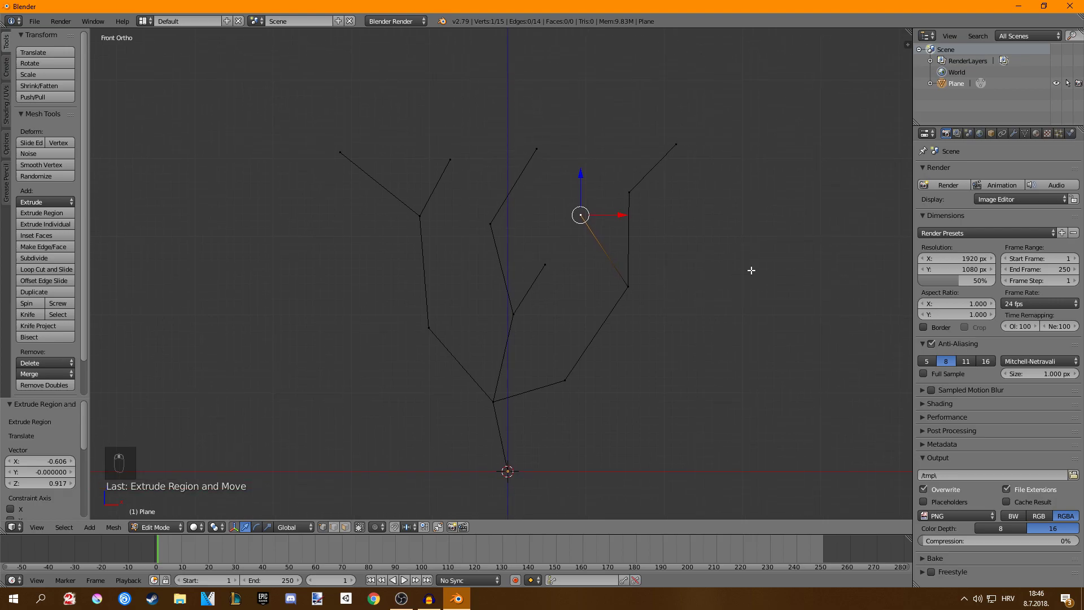
Add a Skin modifier to the branch skeleton and view it from the front.
{"action": "left_click", "coordinate": [1013, 134]}
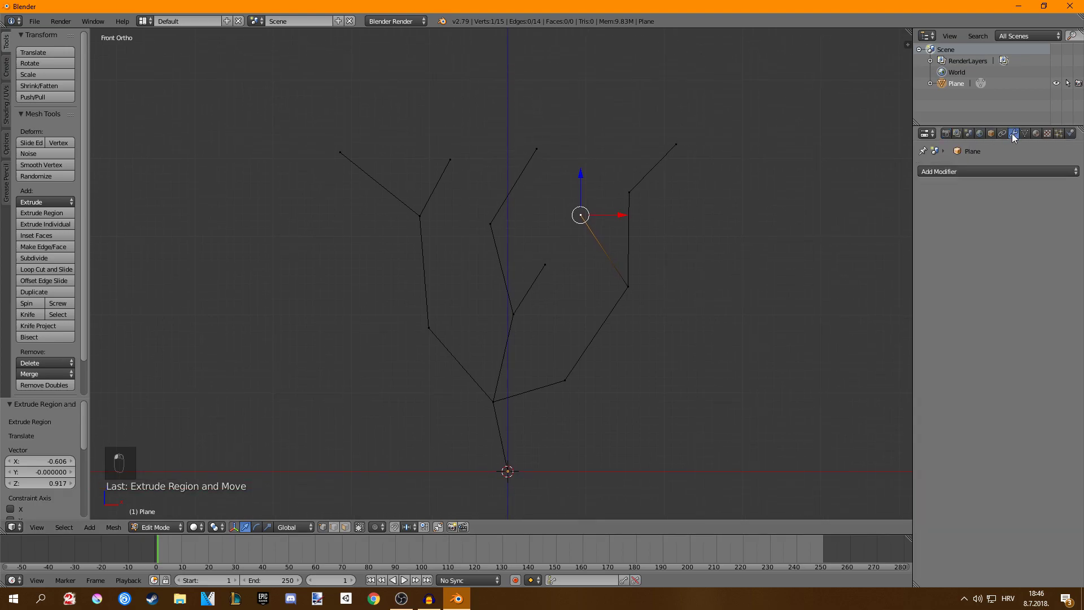
{"action": "left_click", "coordinate": [939, 172]}
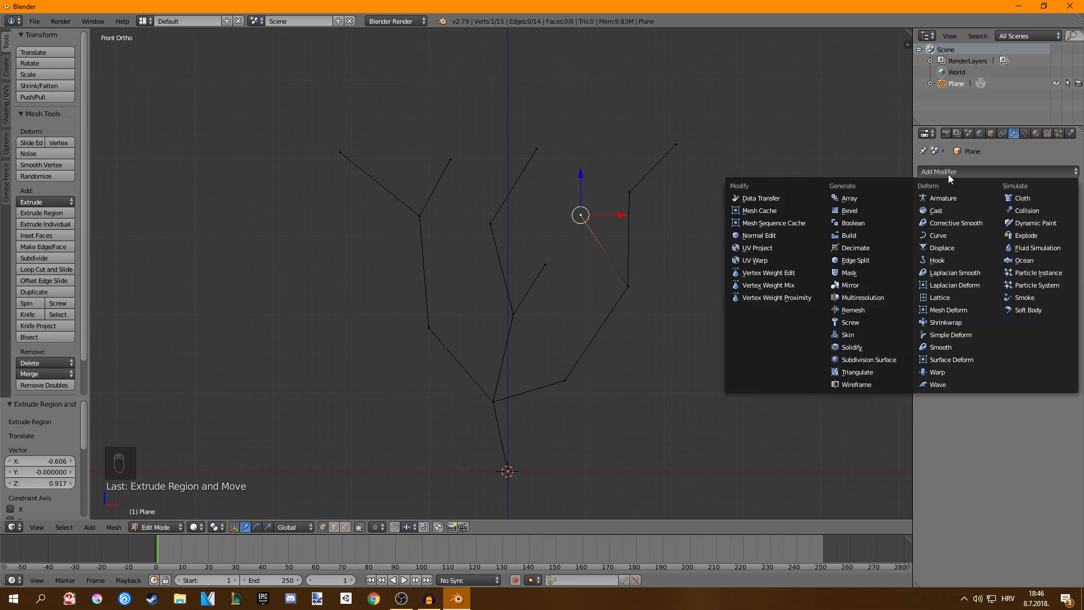
{"action": "left_click", "coordinate": [848, 333]}
{"action": "key", "text": "KP_1"}
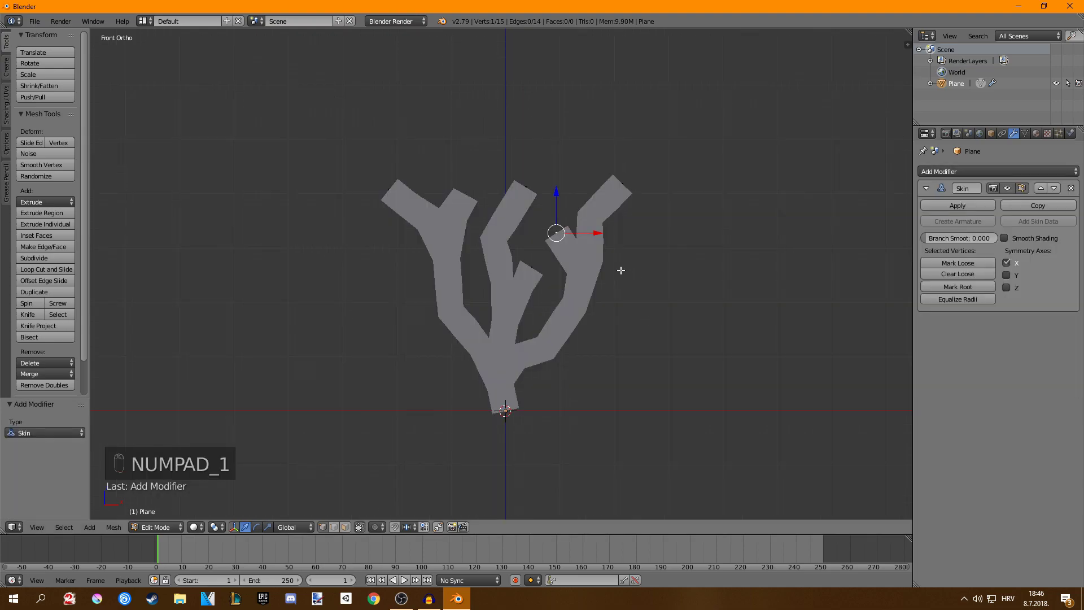
Select the whole skeleton and scale it up by about 2.22.
{"action": "key", "text": "a"}
{"action": "key", "text": "a"}
{"action": "key", "text": "a"}
{"action": "key", "text": "a"}
{"action": "key", "text": "s"}
{"action": "left_click", "coordinate": [693, 236]}
Raise the entire skeleton about 3.16 along the Z axis so the trunk's base sits back at the origin.
{"action": "key", "text": "g"}
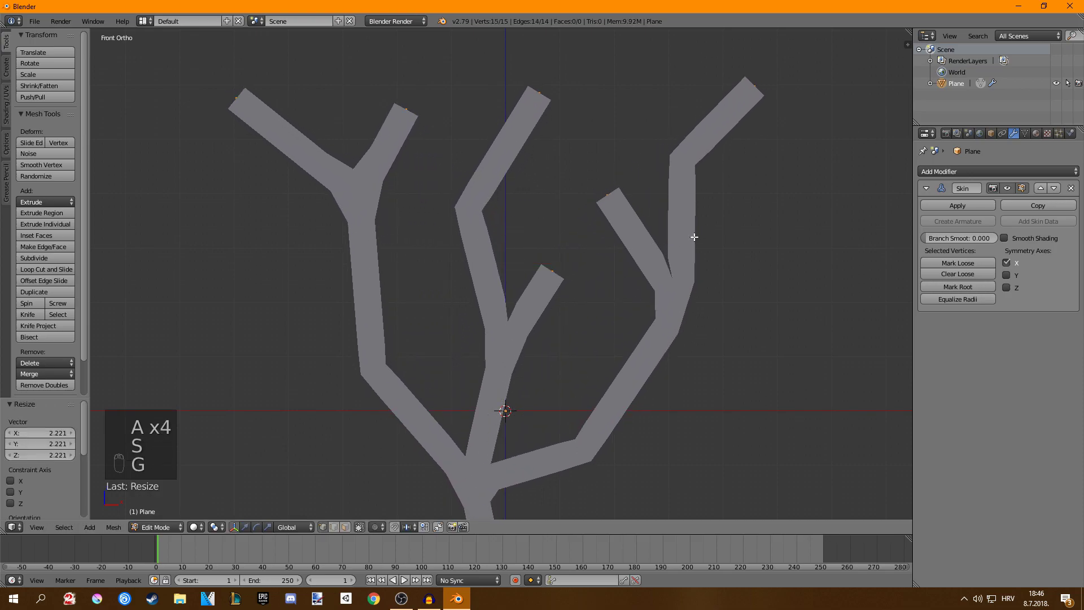
{"action": "middle_click", "coordinate": [699, 92]}
{"action": "left_click", "coordinate": [705, 64]}
{"action": "scroll", "coordinate": [633, 96], "scroll_direction": "down", "scroll_amount": 3}
{"action": "middle_click_drag", "start_coordinate": [552, 133], "coordinate": [561, 196], "text": "shift"}
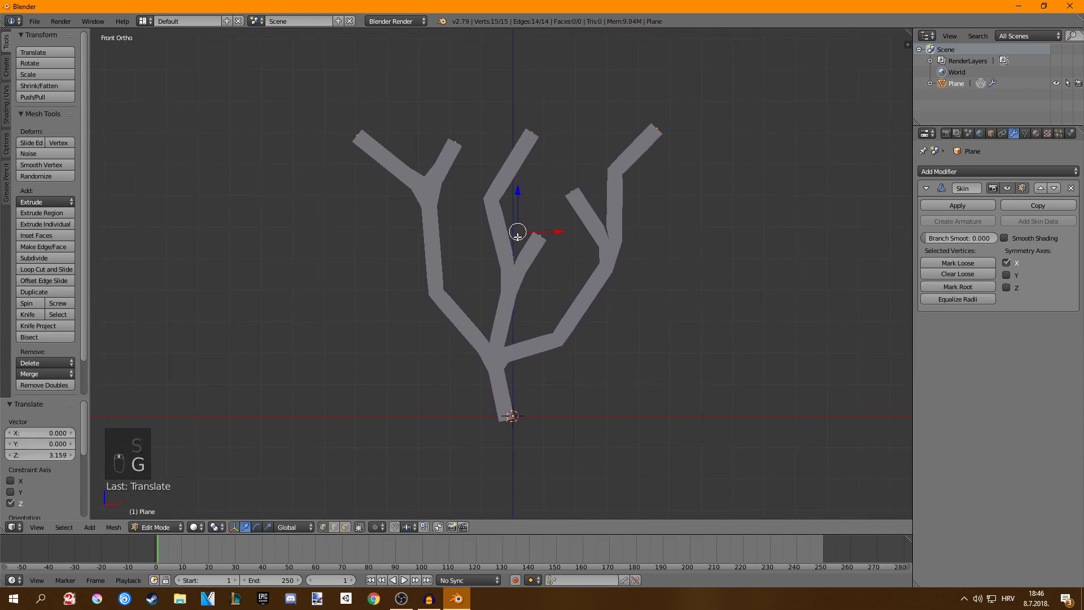
{"action": "key", "text": "g"}
Move the tip of the negative-X branch's inner twig about 1.79 along the Y axis.
{"action": "key", "text": "Tab"}
{"action": "middle_click_drag", "start_coordinate": [627, 188], "coordinate": [677, 314]}
{"action": "key", "text": "Tab"}
{"action": "right_click", "coordinate": [453, 158]}
{"action": "middle_click_drag", "start_coordinate": [451, 160], "coordinate": [563, 267]}
{"action": "key", "text": "g"}
{"action": "key", "text": "y"}
{"action": "left_click", "coordinate": [519, 242]}
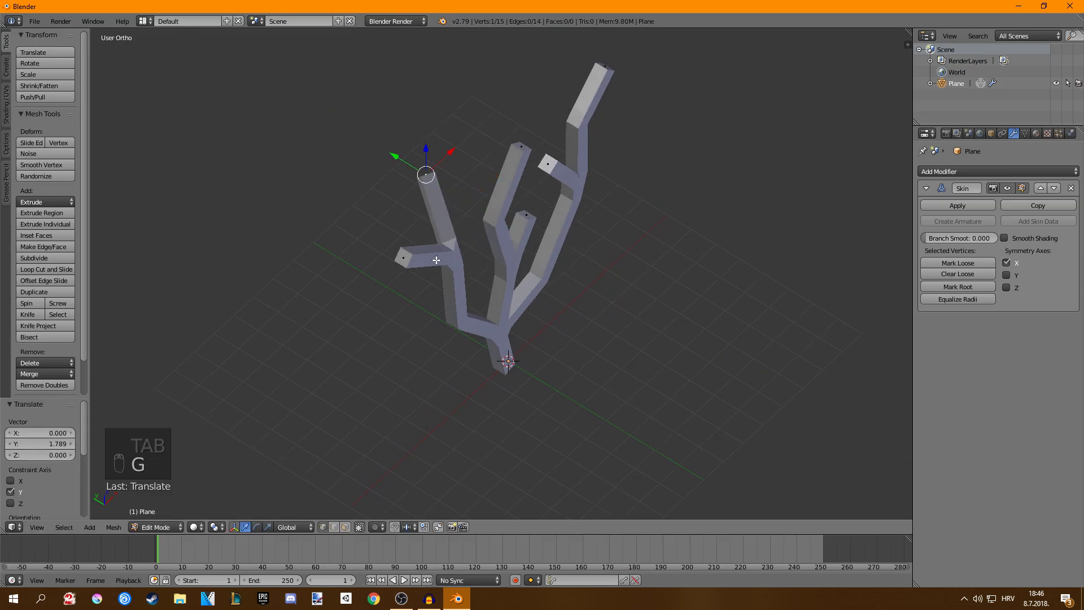
Move the tip of the negative-X branch's outer twig about -1.96 along the Y axis.
{"action": "right_click", "coordinate": [417, 255]}
{"action": "key", "text": "g"}
{"action": "key", "text": "y"}
{"action": "left_click", "coordinate": [468, 280]}
{"action": "middle_click_drag", "start_coordinate": [467, 280], "coordinate": [422, 209]}
Offset further branch joints along the Y axis to give the tree depth, moving the last one about -2.23.
{"action": "right_click", "coordinate": [423, 206]}
{"action": "key", "text": "g"}
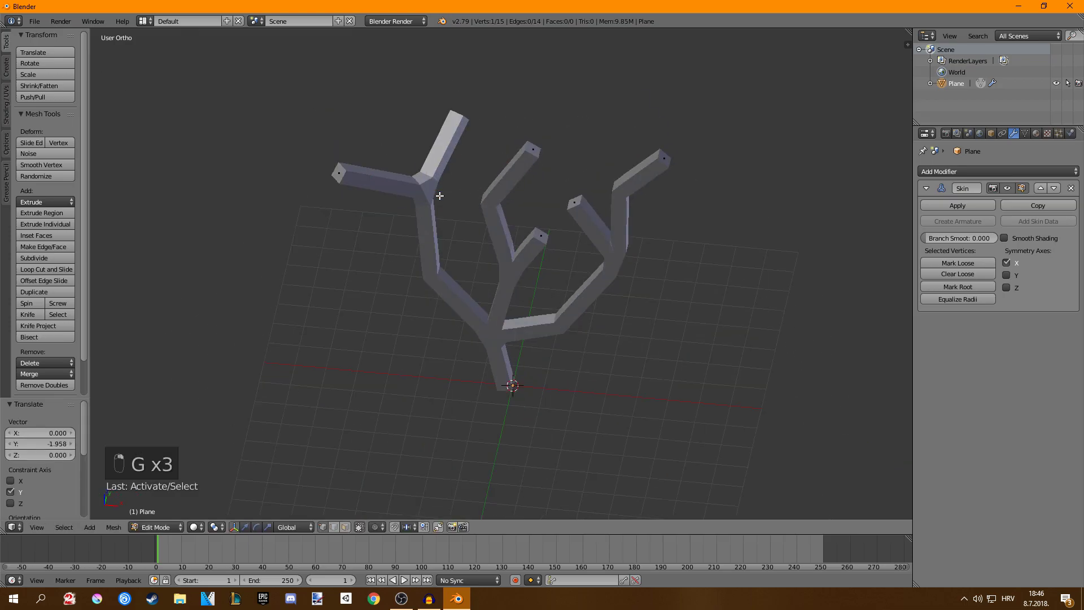
{"action": "key", "text": "y"}
{"action": "left_click", "coordinate": [430, 178]}
{"action": "right_click", "coordinate": [490, 327]}
{"action": "key", "text": "g"}
{"action": "middle_click_drag", "start_coordinate": [491, 328], "coordinate": [551, 345]}
{"action": "key", "text": "y"}
{"action": "left_click", "coordinate": [510, 362]}
In wireframe display, move the tip of the positive-X branch's inner twig about 1.65 along the Y axis.
{"action": "right_click", "coordinate": [573, 189]}
{"action": "key", "text": "z"}
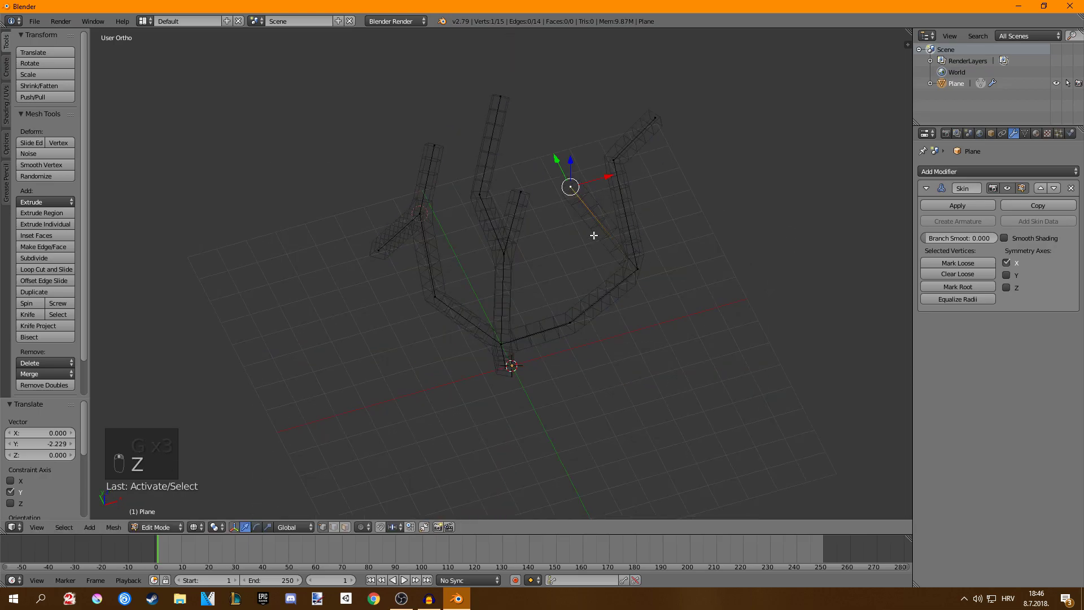
{"action": "middle_click_drag", "start_coordinate": [581, 226], "coordinate": [573, 271], "text": "shift"}
{"action": "scroll", "coordinate": [607, 231], "scroll_direction": "up", "scroll_amount": 3}
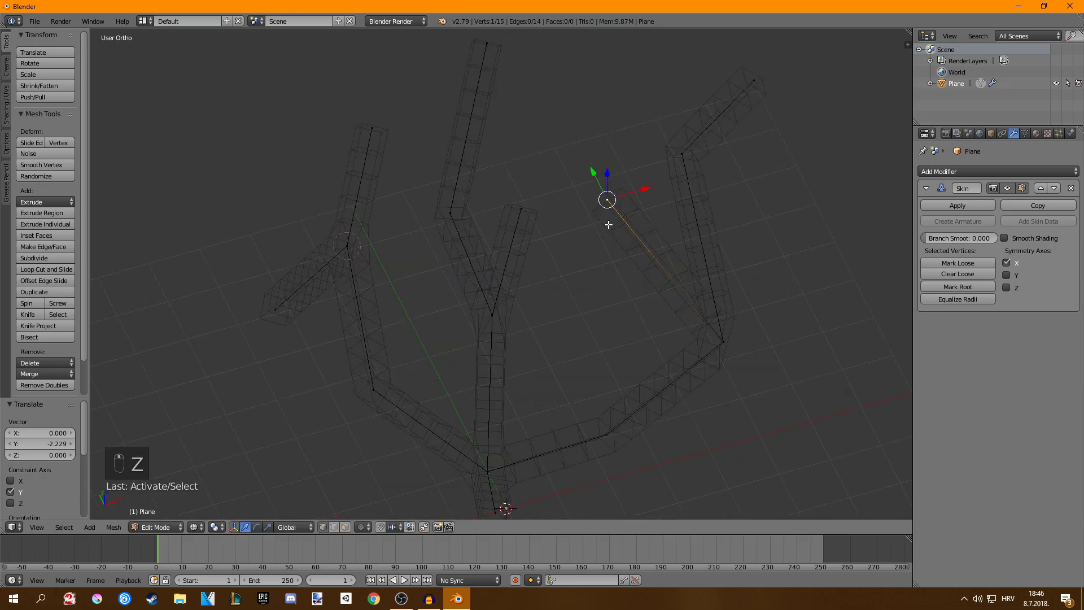
{"action": "key", "text": "g"}
{"action": "left_click", "coordinate": [646, 170]}
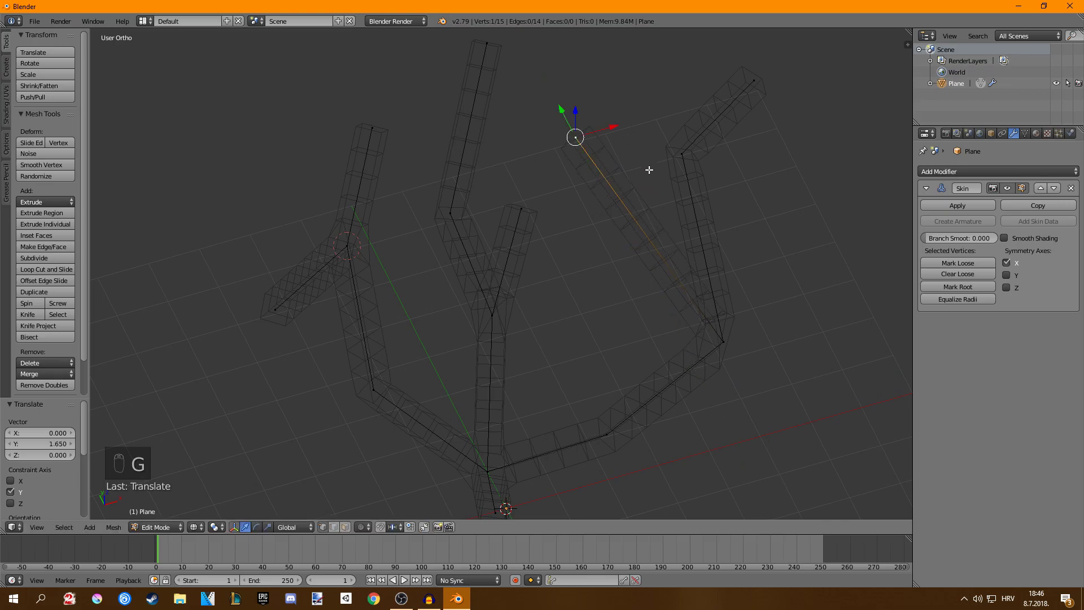
Move the tip of the middle branch's side twig freely by about 0.52 in X, 0.89 in Y and 0.81 in Z.
{"action": "key", "text": "g"}
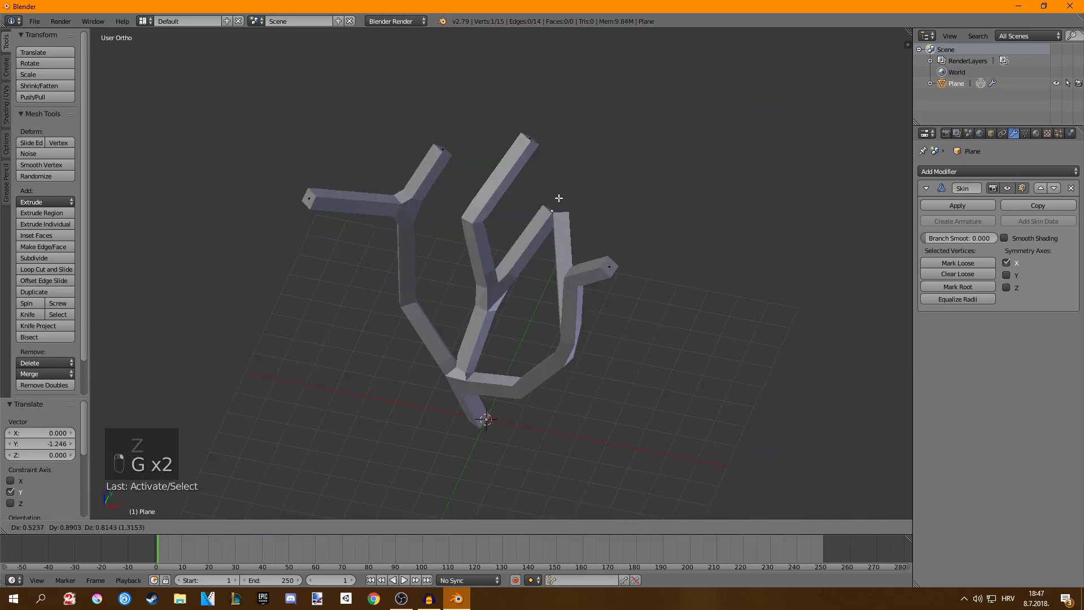
{"action": "left_click", "coordinate": [547, 204]}
{"action": "middle_click_drag", "start_coordinate": [548, 203], "coordinate": [604, 175]}
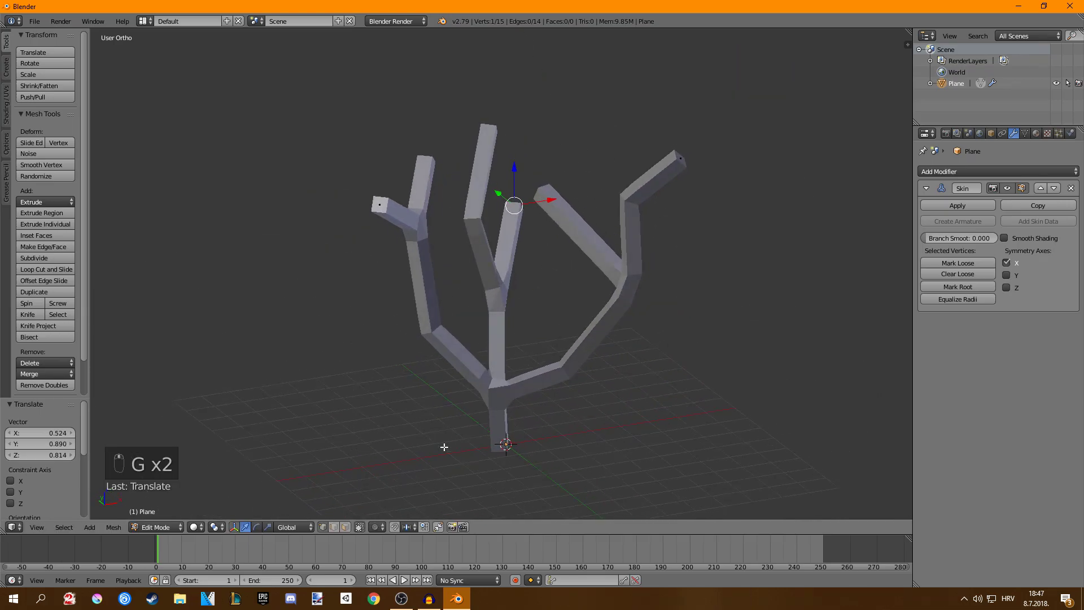
Extrude a new branch from the trunk's top joint by about 2.07 in X, -3.22 in Y and 1.01 in Z.
{"action": "right_click", "coordinate": [503, 404]}
{"action": "middle_click_drag", "start_coordinate": [510, 398], "coordinate": [576, 332], "text": "shift"}
{"action": "key", "text": "e"}
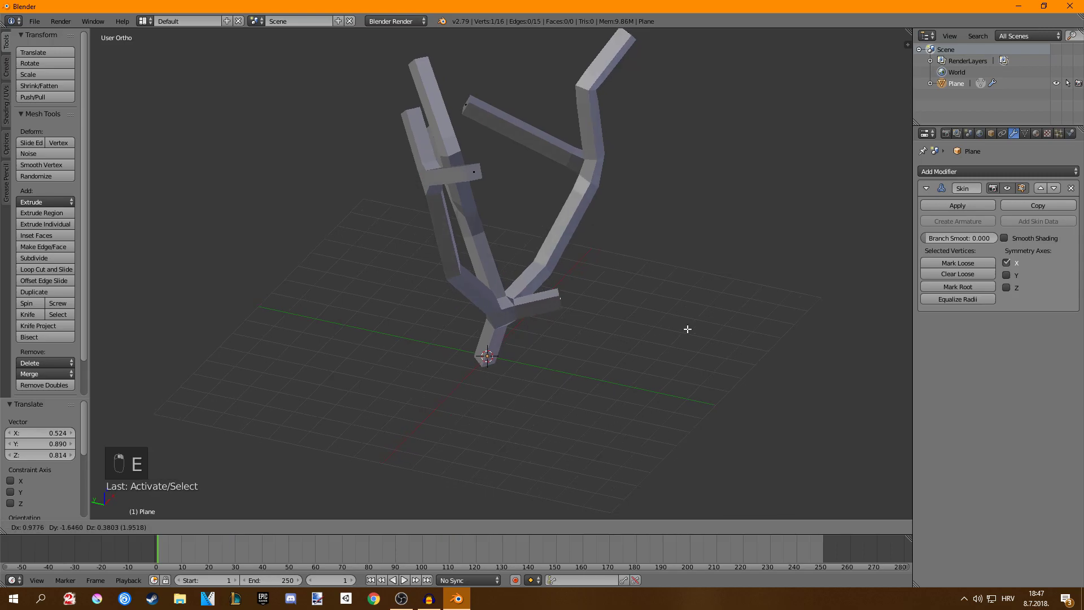
{"action": "left_click", "coordinate": [729, 313]}
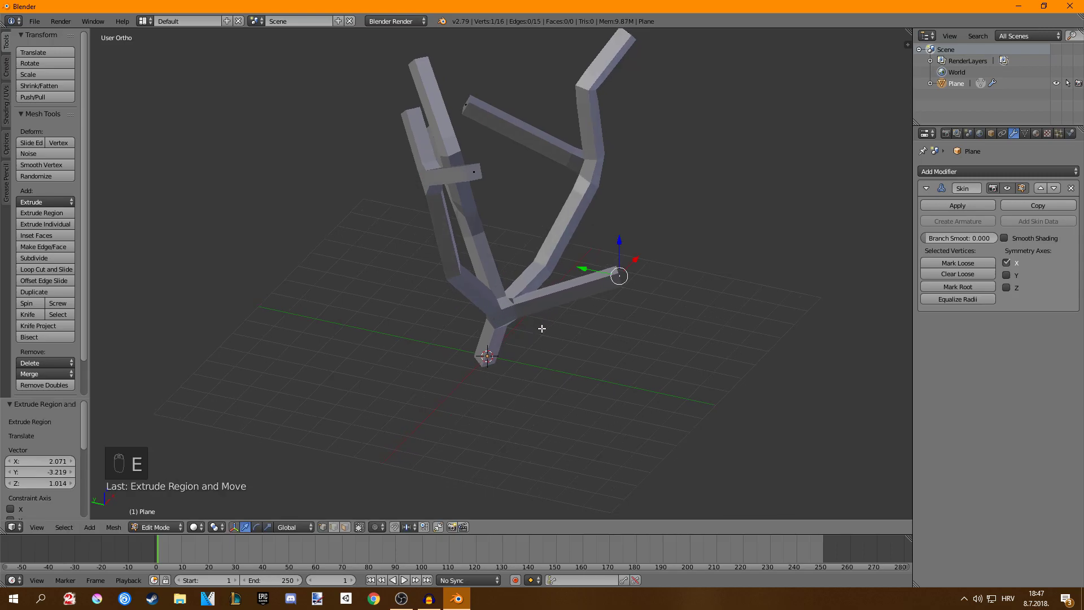
{"action": "middle_click_drag", "start_coordinate": [541, 328], "coordinate": [398, 306]}
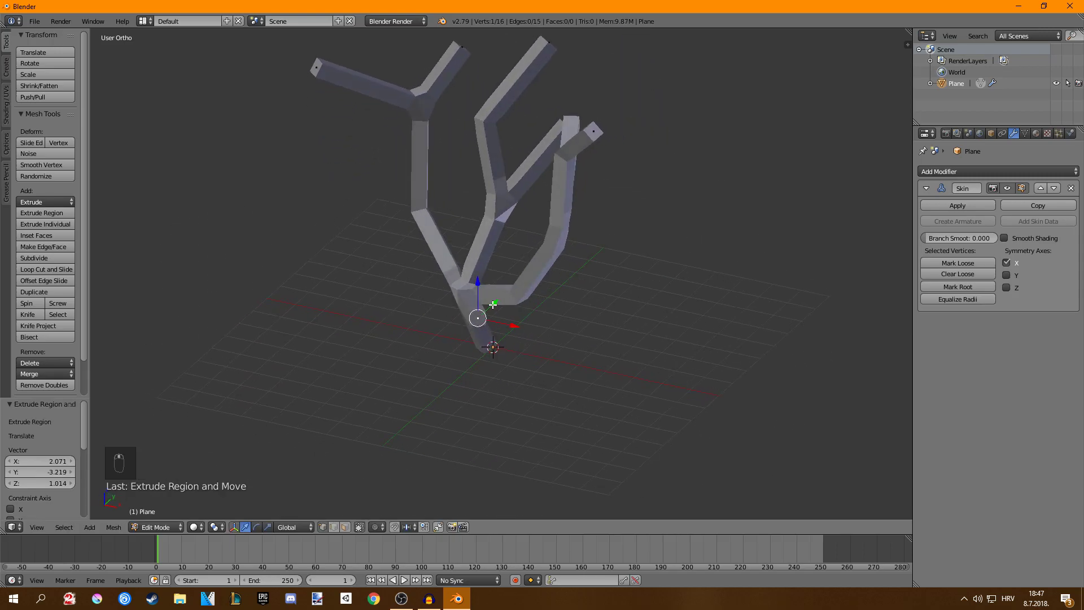
Extrude a second segment from the end of the new branch.
{"action": "key", "text": "e"}
{"action": "left_click", "coordinate": [702, 189]}
{"action": "middle_click_drag", "start_coordinate": [493, 305], "coordinate": [704, 281]}
Reposition the vertices at the end of the new trunk branch, including a shift of about 1.98 along the Y axis.
{"action": "key", "text": "g"}
{"action": "left_click", "coordinate": [717, 179]}
{"action": "right_click", "coordinate": [631, 268]}
{"action": "key", "text": "g"}
{"action": "left_click", "coordinate": [642, 293]}
{"action": "key", "text": "g"}
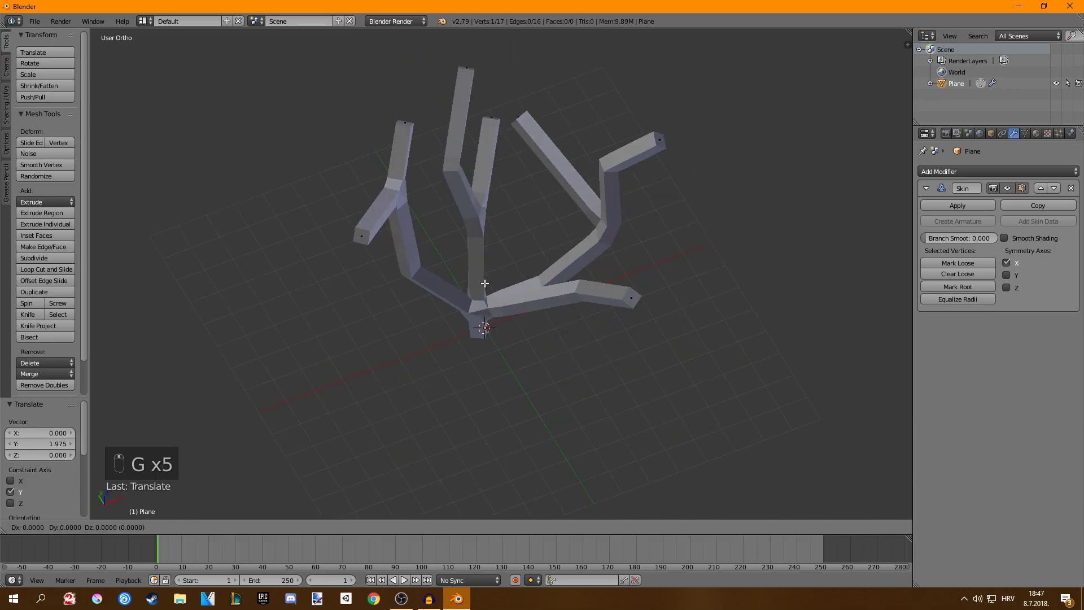
{"action": "left_click", "coordinate": [491, 284]}
Move the new branch's tip about -1.41 along the X axis and fine-tune it along Y.
{"action": "right_click", "coordinate": [635, 297]}
{"action": "key", "text": "g"}
{"action": "key", "text": "y"}
{"action": "key", "text": "g"}
{"action": "key", "text": "x"}
{"action": "middle_click_drag", "start_coordinate": [638, 282], "coordinate": [608, 300]}
{"action": "left_click", "coordinate": [763, 277]}
{"action": "key", "text": "g"}
{"action": "key", "text": "y"}
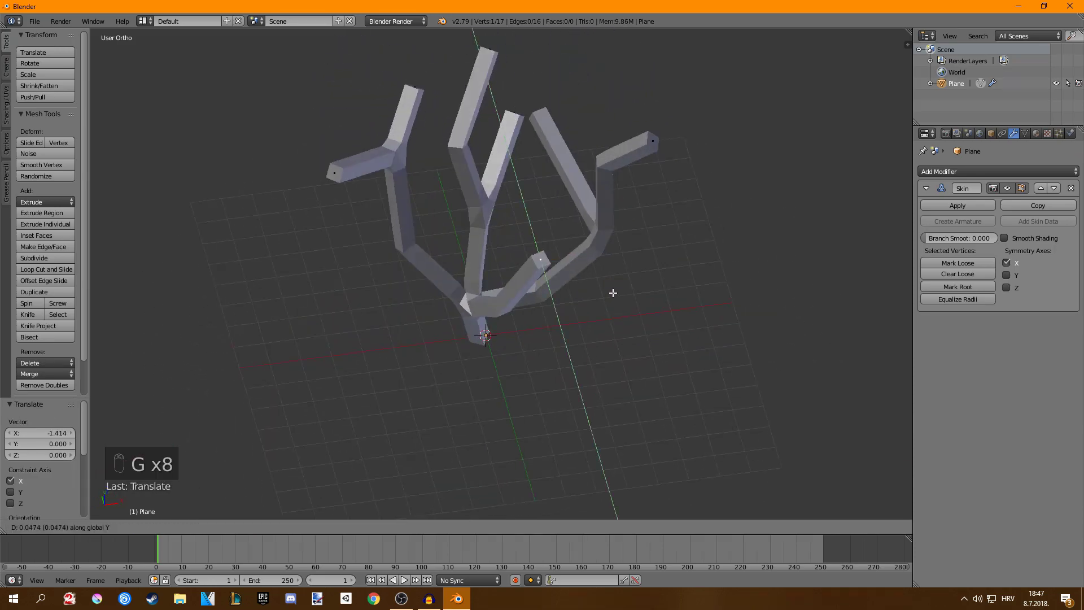
{"action": "left_click", "coordinate": [610, 294]}
Raise the new branch's tip along the Z axis, then adjust it along X and freely in the view.
{"action": "key", "text": "g"}
{"action": "key", "text": "z"}
{"action": "left_click", "coordinate": [573, 243]}
{"action": "key", "text": "g"}
{"action": "key", "text": "x"}
{"action": "left_click", "coordinate": [550, 242]}
{"action": "middle_click_drag", "start_coordinate": [551, 242], "coordinate": [564, 217]}
{"action": "key", "text": "g"}
{"action": "left_click", "coordinate": [584, 254]}
{"action": "key", "text": "Tab"}
{"action": "middle_click_drag", "start_coordinate": [584, 255], "coordinate": [543, 242]}
{"action": "key", "text": "Tab"}
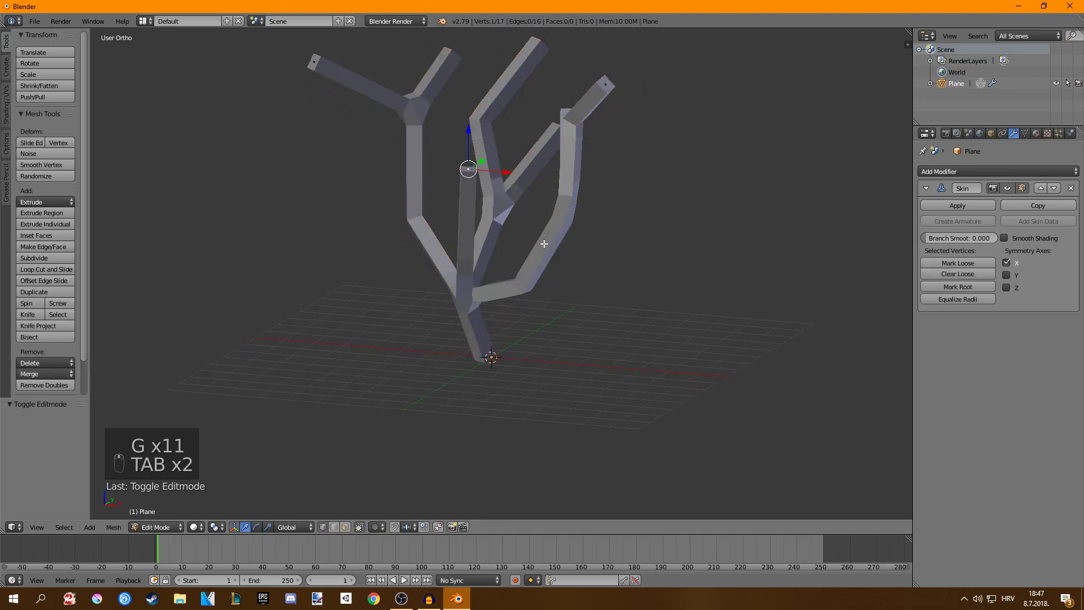
Extrude another segment from the raised tip of the new branch.
{"action": "key", "text": "g"}
{"action": "key", "text": "e"}
{"action": "left_click", "coordinate": [739, 131]}
{"action": "key", "text": "Tab"}
{"action": "scroll", "coordinate": [527, 288], "scroll_direction": "down", "scroll_amount": 2}
{"action": "middle_click_drag", "start_coordinate": [655, 243], "coordinate": [534, 271]}
{"action": "key", "text": "Tab"}
Reposition the tip of the positive-X branch's inner twig and extrude it by about 1.58 in X, 1.54 in Y and 1.55 in Z.
{"action": "right_click", "coordinate": [521, 189]}
{"action": "key", "text": "g"}
{"action": "left_click", "coordinate": [604, 279]}
{"action": "middle_click_drag", "start_coordinate": [605, 278], "coordinate": [654, 265]}
{"action": "key", "text": "e"}
{"action": "left_click", "coordinate": [709, 220]}
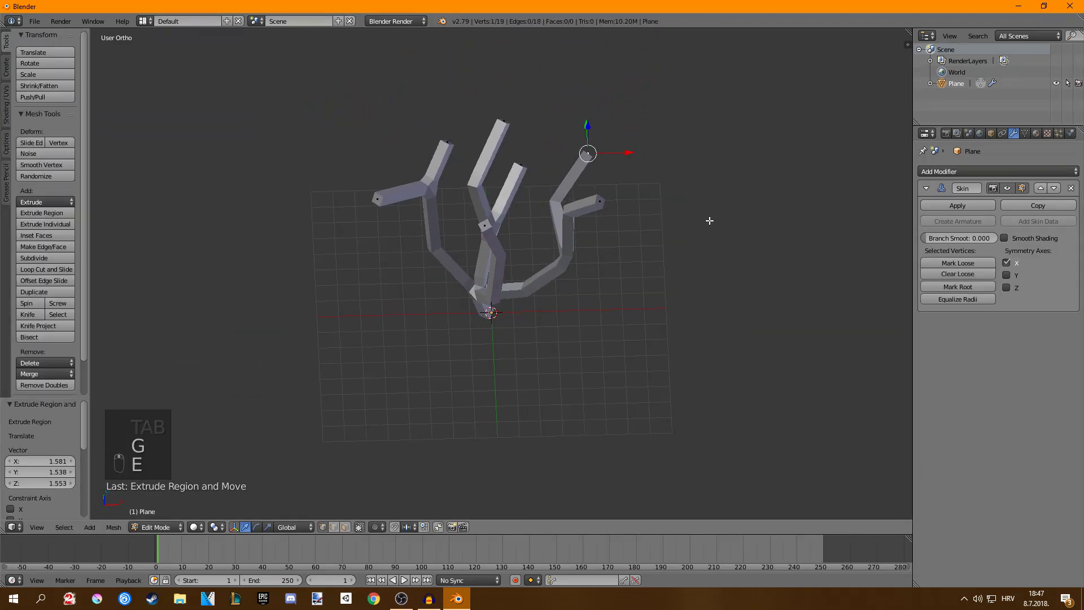
Select the upper elbow vertex of the middle branch and adjust its position.
{"action": "key", "text": "Tab"}
{"action": "middle_click_drag", "start_coordinate": [709, 220], "coordinate": [661, 311]}
{"action": "right_click", "coordinate": [478, 250]}
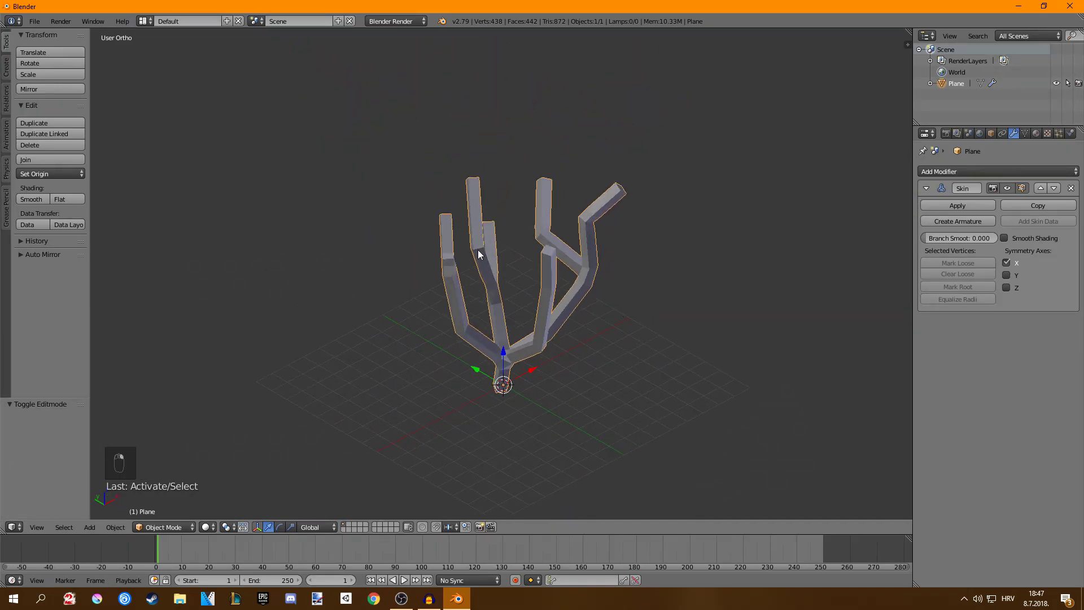
{"action": "key", "text": "Tab"}
{"action": "right_click", "coordinate": [478, 248]}
{"action": "key", "text": "g"}
{"action": "left_click", "coordinate": [499, 256]}
{"action": "key", "text": "Tab"}
{"action": "key", "text": "Tab"}
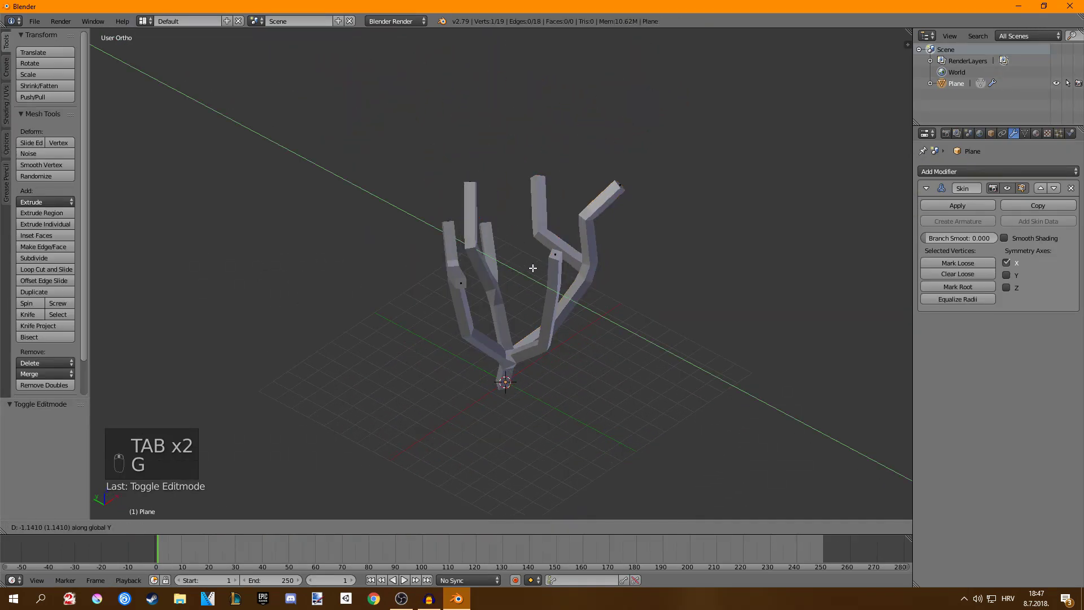
Inspect the pinched joint below the middle branch's elbow and move that elbow along the Y axis.
{"action": "scroll", "coordinate": [527, 282], "scroll_direction": "up", "scroll_amount": 5}
{"action": "scroll", "coordinate": [526, 302], "scroll_direction": "up", "scroll_amount": 8}
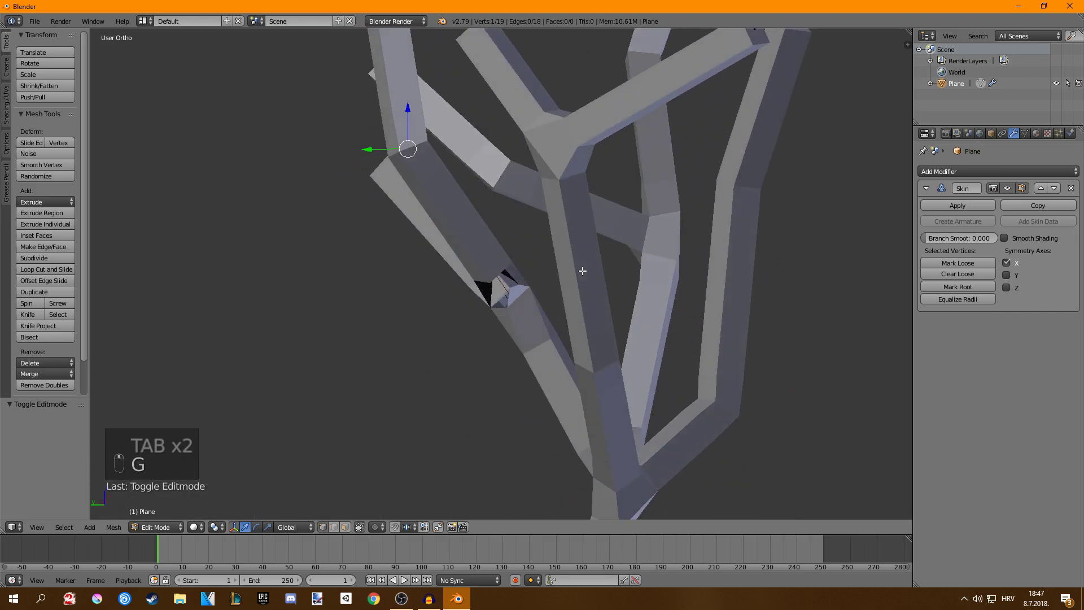
{"action": "middle_click_drag", "start_coordinate": [494, 289], "coordinate": [404, 305]}
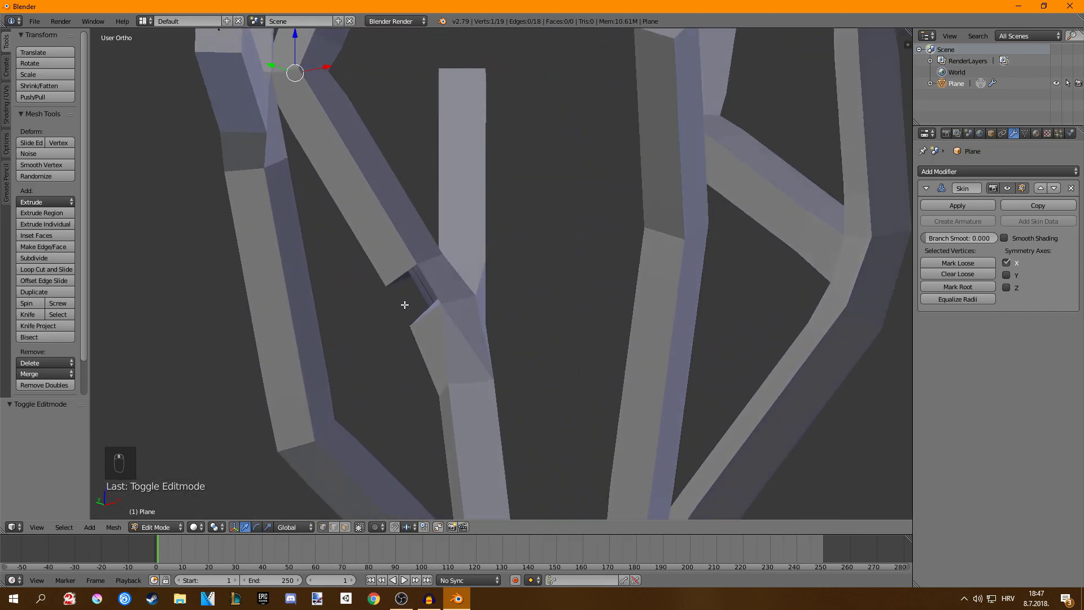
{"action": "scroll", "coordinate": [405, 305], "scroll_direction": "down", "scroll_amount": 2}
{"action": "key", "text": "g"}
{"action": "key", "text": "y"}
{"action": "middle_click_drag", "start_coordinate": [472, 271], "coordinate": [450, 300]}
{"action": "left_click", "coordinate": [530, 298]}
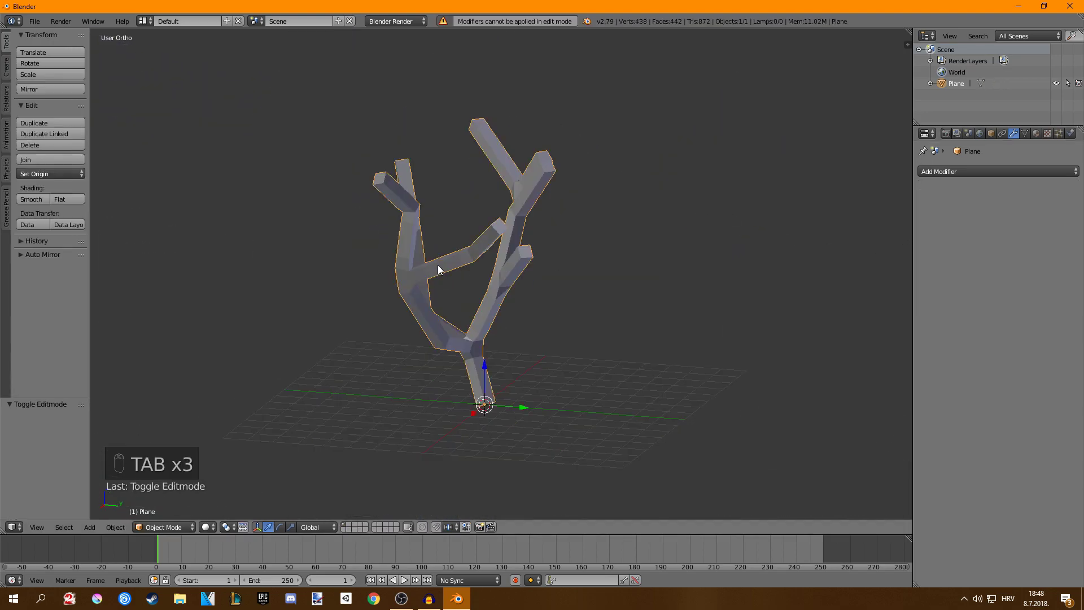
Try a Subdivision Surface modifier on the tree, inspect the smoothed branches and remove the modifier.
{"action": "middle_click_drag", "start_coordinate": [438, 267], "coordinate": [537, 275]}
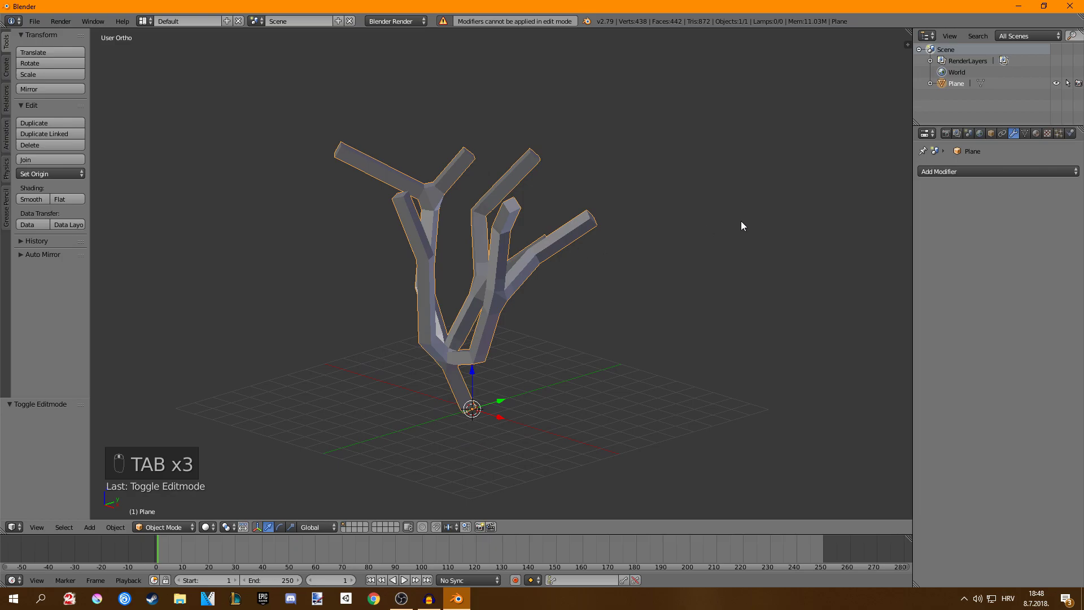
{"action": "left_click", "coordinate": [947, 172]}
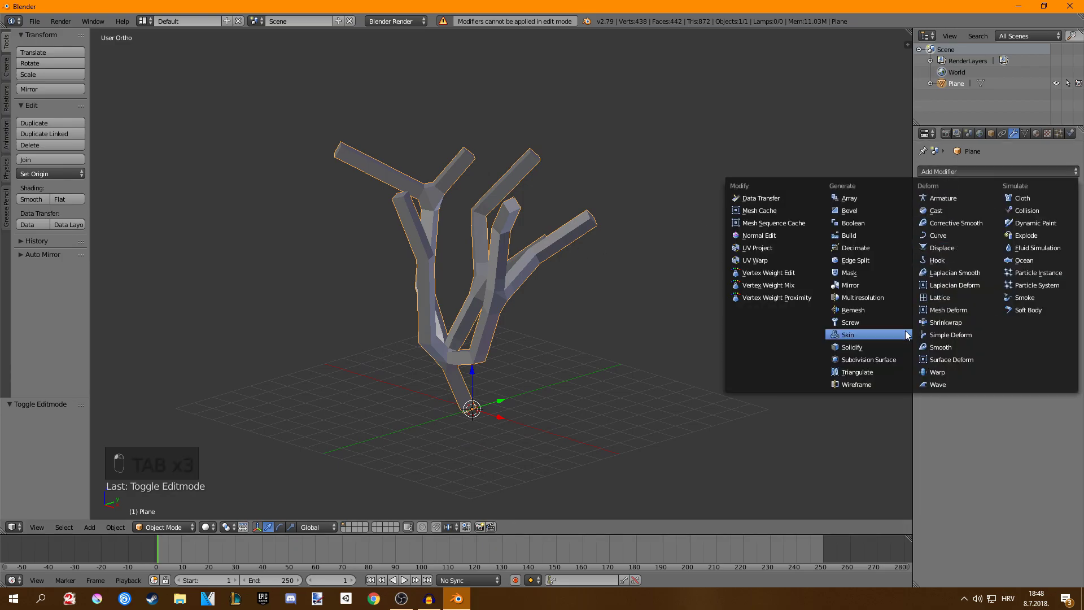
{"action": "left_click", "coordinate": [857, 361]}
{"action": "middle_click_drag", "start_coordinate": [861, 362], "coordinate": [601, 226]}
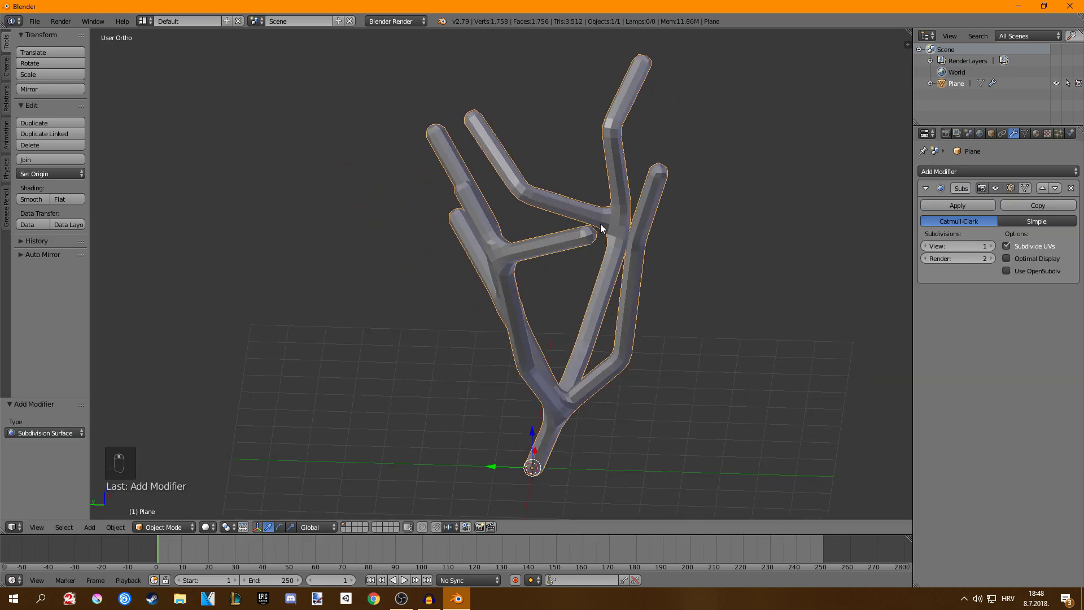
{"action": "left_click", "coordinate": [1071, 188]}
{"action": "middle_click_drag", "start_coordinate": [638, 258], "coordinate": [389, 225]}
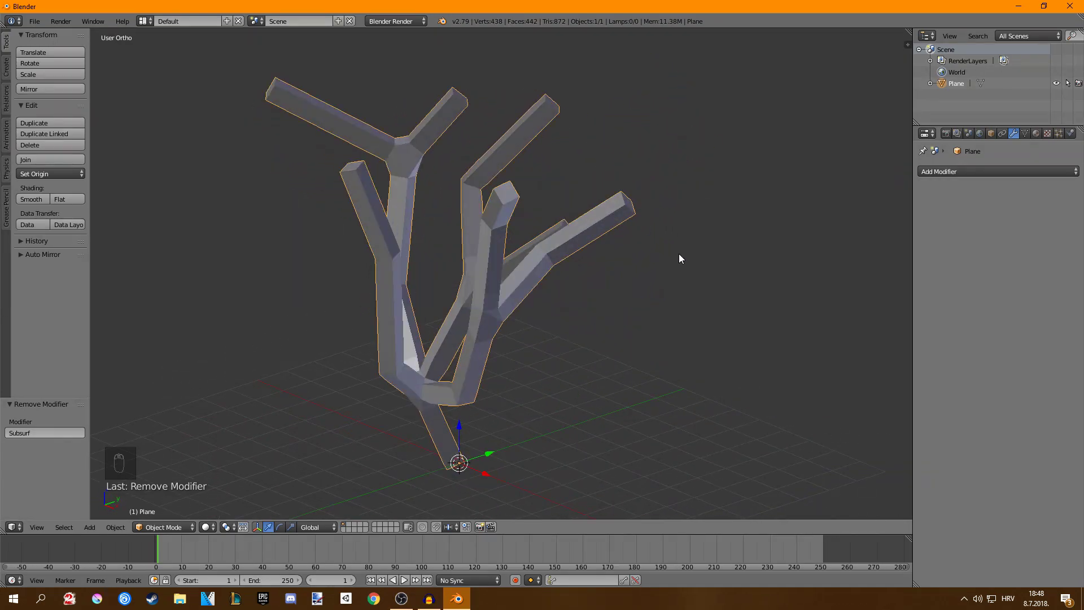
In Edit Mode, use front wireframe display to pick a vertex at the trunk's base, then change the mesh selection mode to Face.
{"action": "key", "text": "KP_1"}
{"action": "key", "text": "Tab"}
{"action": "key", "text": "z"}
{"action": "scroll", "coordinate": [508, 387], "scroll_direction": "up", "scroll_amount": 2}
{"action": "scroll", "coordinate": [541, 369], "scroll_direction": "up", "scroll_amount": 1}
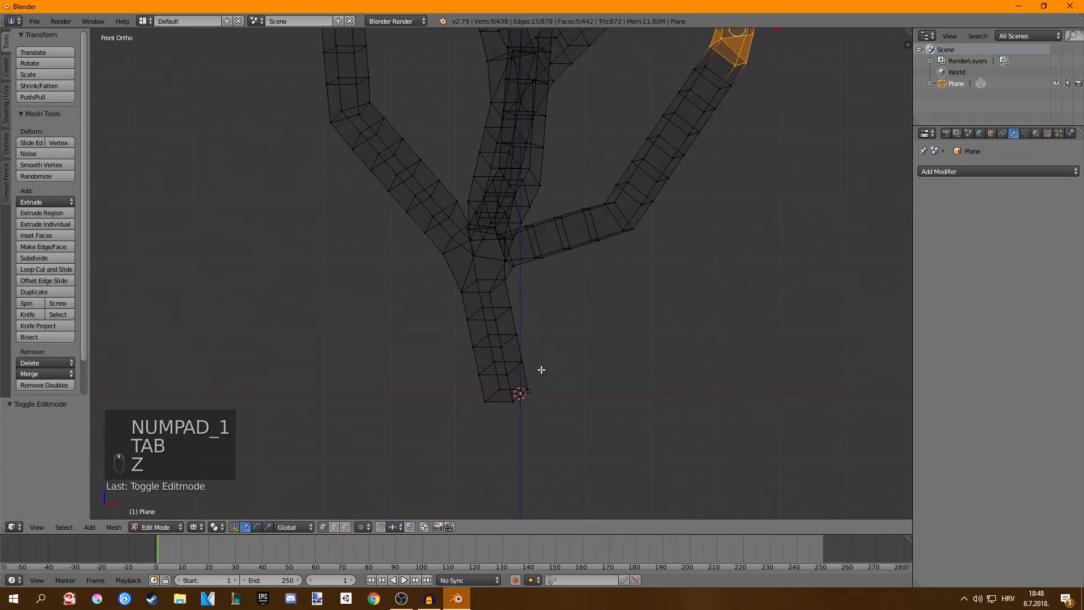
{"action": "right_click", "coordinate": [523, 391]}
{"action": "key", "text": "c"}
{"action": "left_click", "coordinate": [525, 396]}
{"action": "right_click", "coordinate": [525, 395]}
{"action": "key", "text": "ctrl+Tab"}
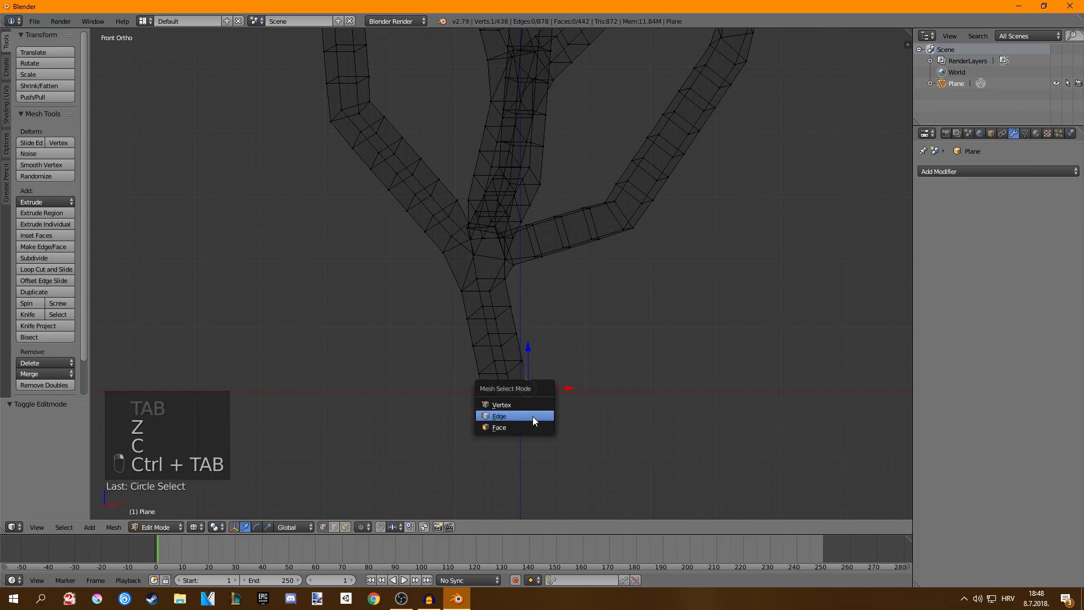
{"action": "key", "text": "ctrl+Tab"}
{"action": "left_click", "coordinate": [503, 436]}
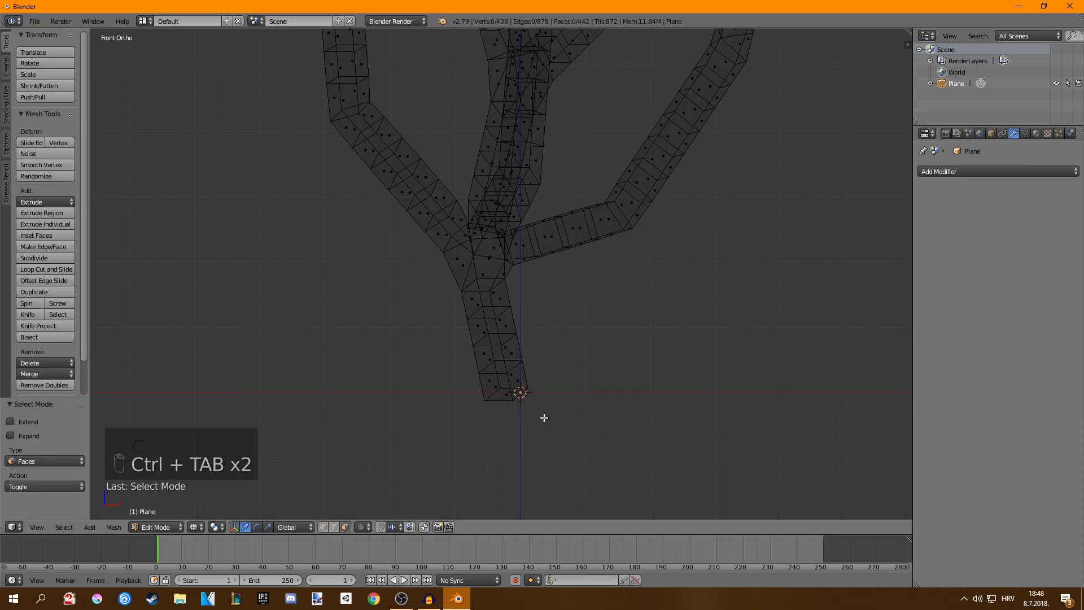
In solid display, delete the end-cap face at the trunk's base.
{"action": "key", "text": "z"}
{"action": "middle_click_drag", "start_coordinate": [537, 401], "coordinate": [477, 367]}
{"action": "right_click", "coordinate": [479, 360]}
{"action": "key", "text": "x"}
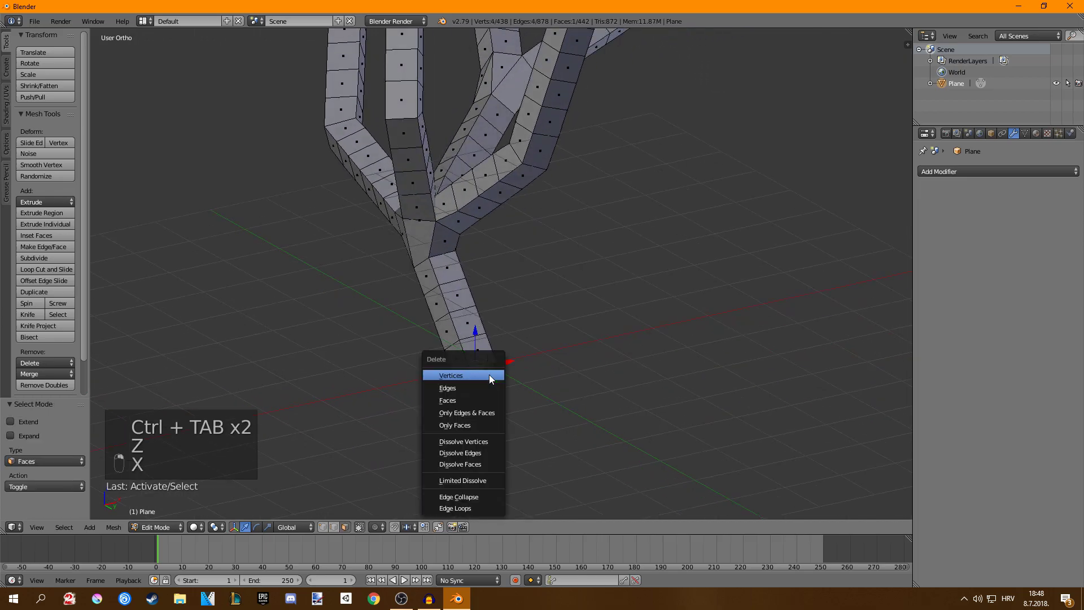
{"action": "left_click", "coordinate": [470, 399]}
Delete the end-cap faces of the front branch and of the negative-X branch's outer twig.
{"action": "middle_click_drag", "start_coordinate": [559, 197], "coordinate": [489, 305]}
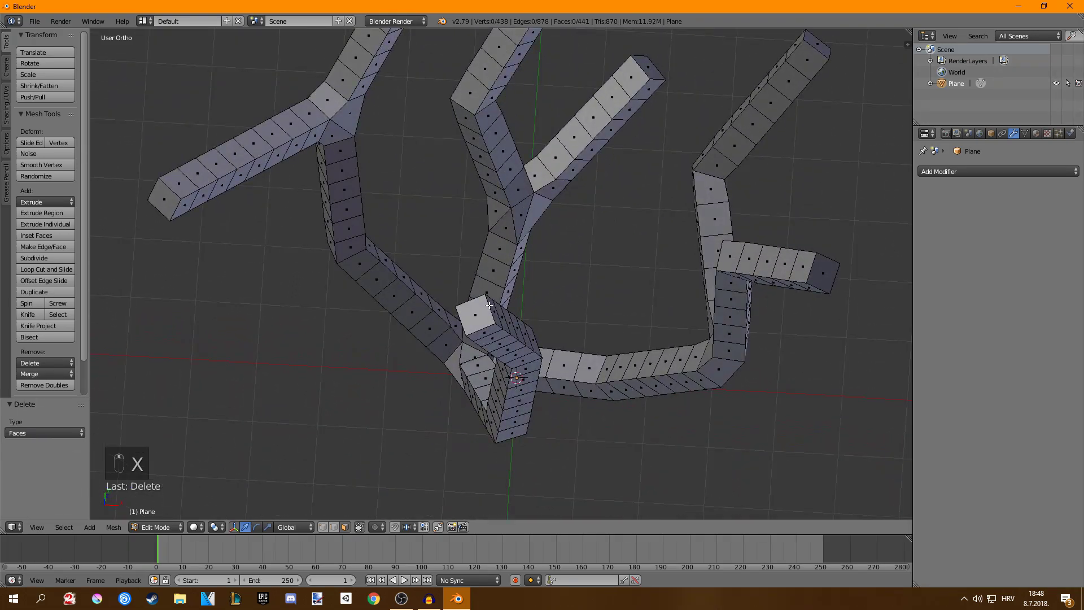
{"action": "right_click", "coordinate": [478, 314]}
{"action": "key", "text": "x"}
{"action": "left_click", "coordinate": [479, 314]}
{"action": "scroll", "coordinate": [479, 314], "scroll_direction": "down", "scroll_amount": 3}
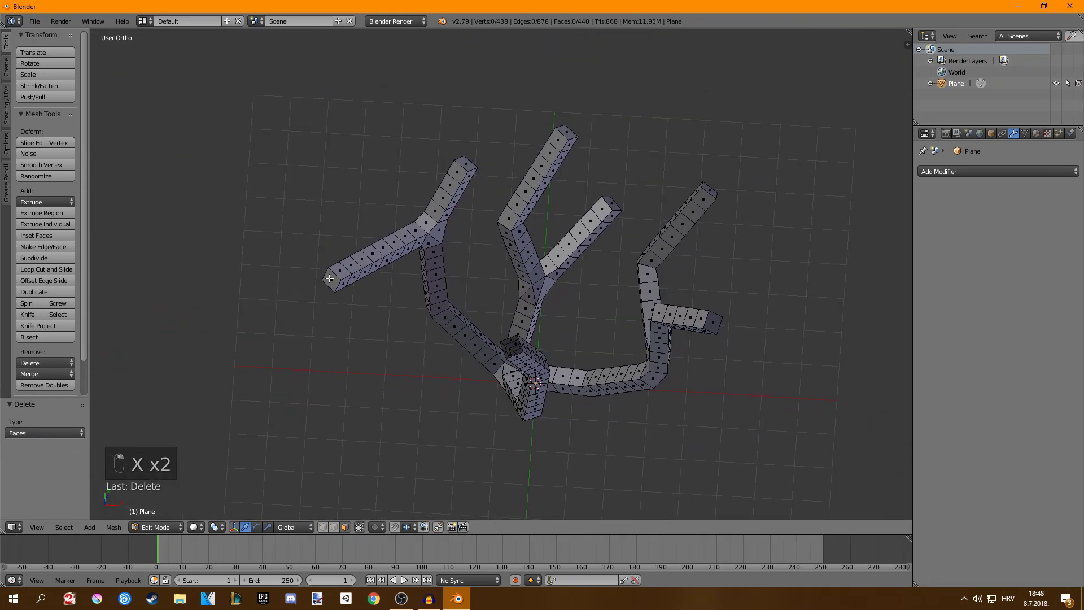
{"action": "right_click", "coordinate": [330, 278]}
{"action": "key", "text": "x"}
{"action": "left_click", "coordinate": [330, 278]}
Delete the end-cap faces of the negative-X branch's inner twig and of the middle branch's main tip.
{"action": "middle_click_drag", "start_coordinate": [330, 278], "coordinate": [452, 165]}
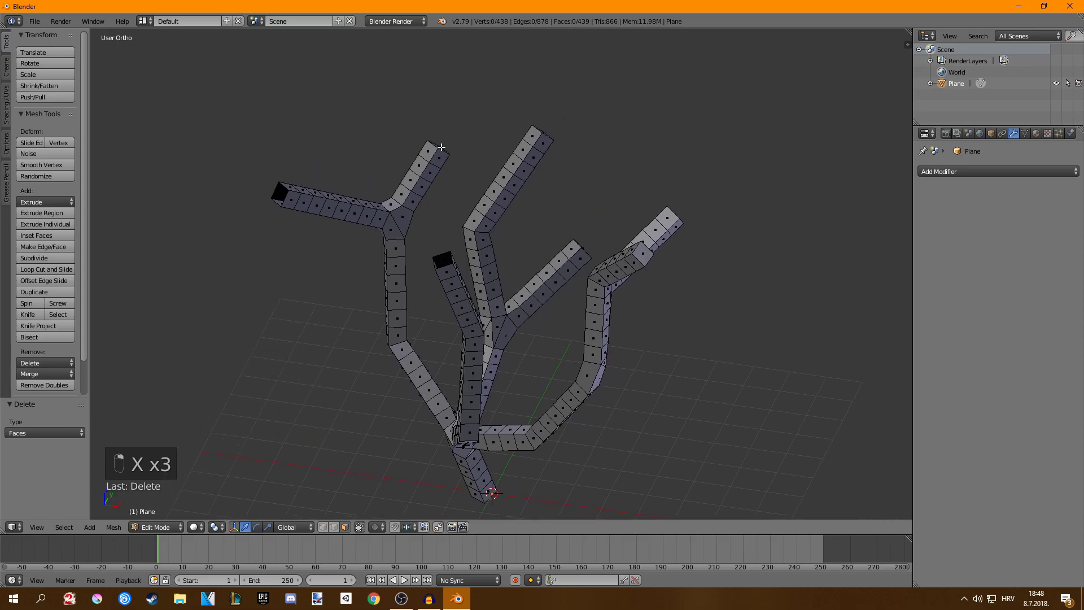
{"action": "right_click", "coordinate": [441, 148]}
{"action": "key", "text": "x"}
{"action": "left_click", "coordinate": [441, 147]}
{"action": "right_click", "coordinate": [543, 132]}
{"action": "key", "text": "x"}
{"action": "left_click", "coordinate": [543, 134]}
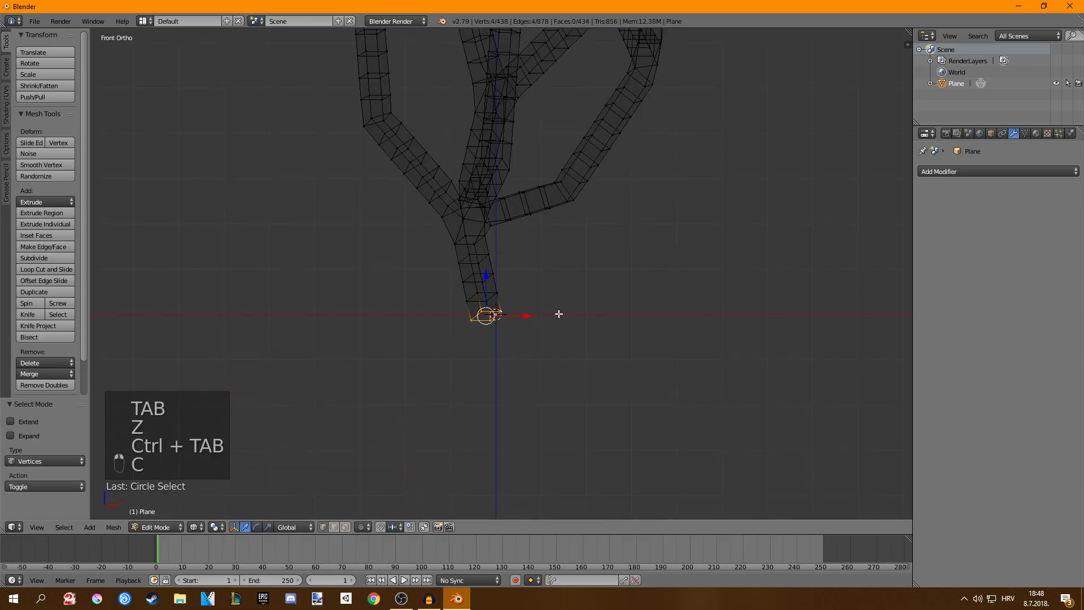
Flatten the selected base ring of the trunk by scaling it to 0 along the Z axis.
{"action": "mouse_move", "coordinate": [559, 305]}
{"action": "middle_mouse_down"}
{"action": "mouse_move", "coordinate": [498, 305]}
{"action": "mouse_move", "coordinate": [506, 312]}
{"action": "middle_mouse_up"}
{"action": "key", "text": "z"}
{"action": "key", "text": "s"}
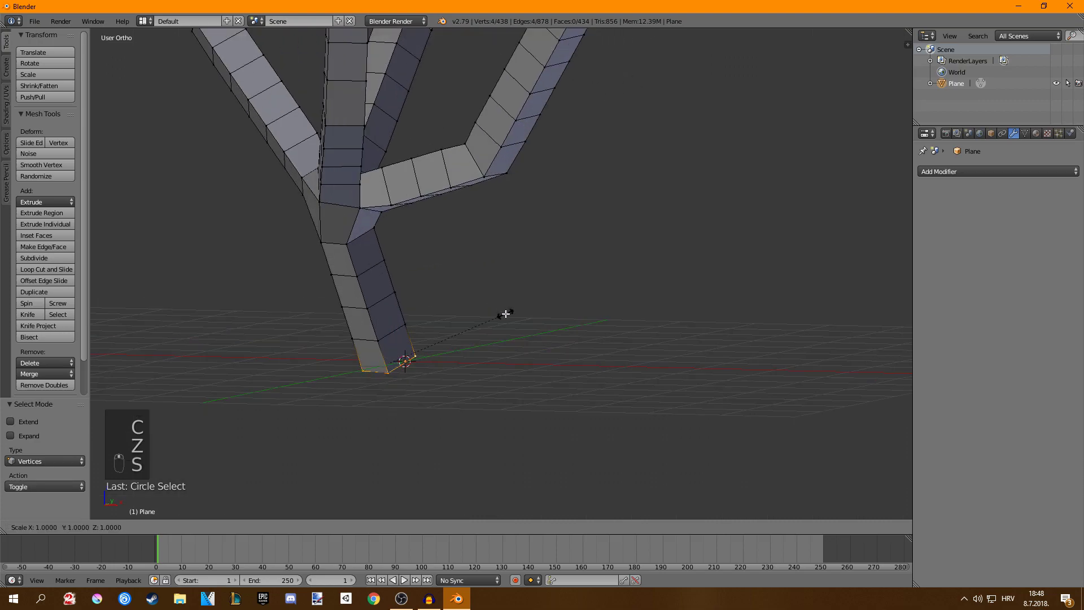
{"action": "key", "text": "z"}
{"action": "key", "text": "0"}
{"action": "key", "text": "Return"}
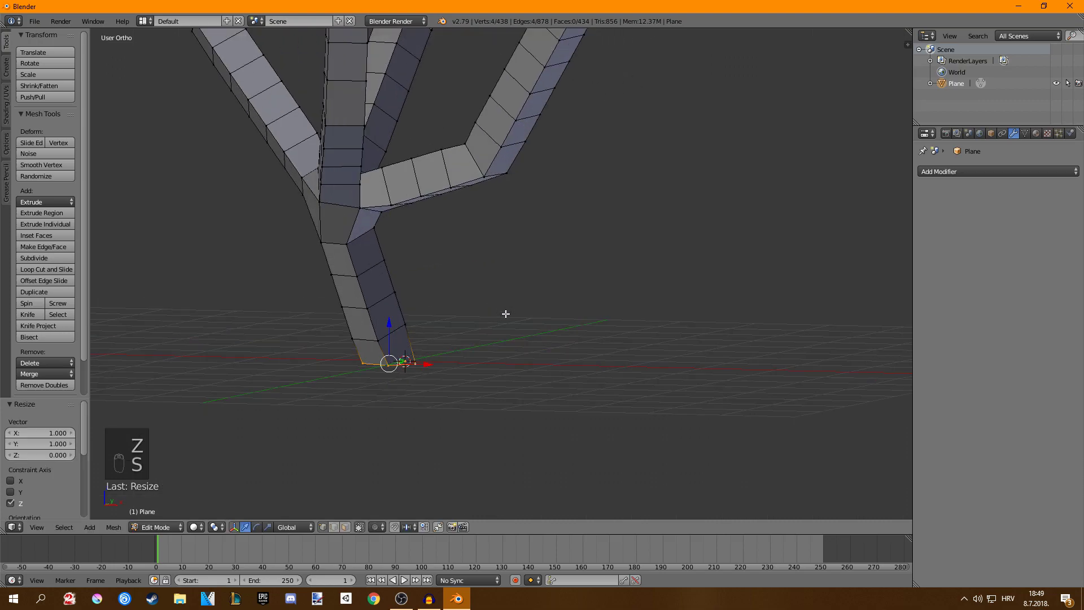
From the front view, shift the trunk's base ring along the X axis to center it over the origin.
{"action": "key", "text": "KP_1"}
{"action": "key", "text": "g"}
{"action": "key", "text": "y"}
{"action": "right_click", "coordinate": [517, 314]}
{"action": "key", "text": "g"}
{"action": "key", "text": "x"}
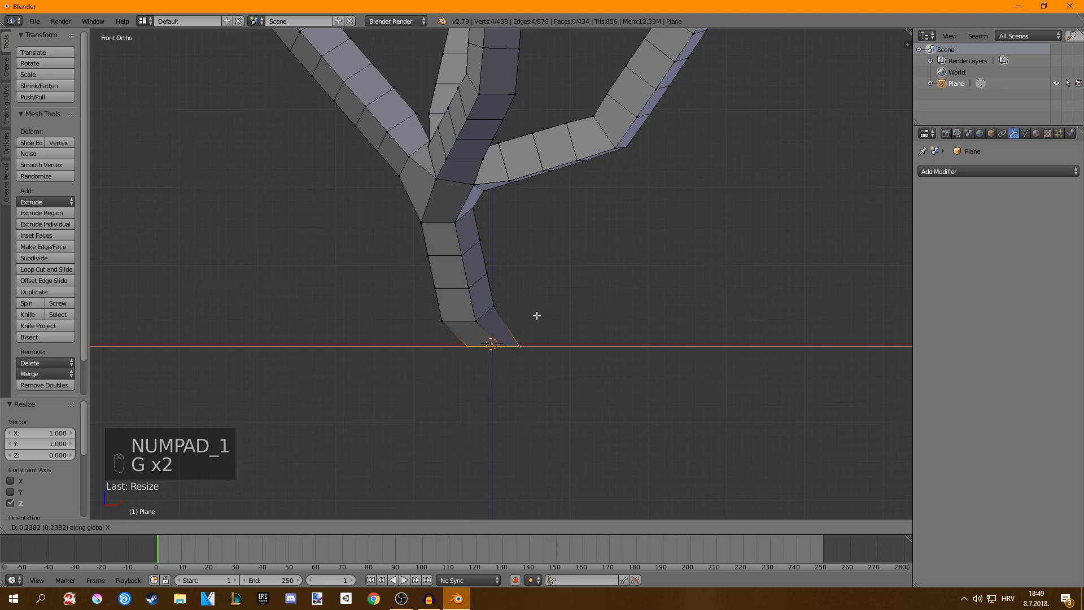
{"action": "left_click", "coordinate": [528, 315]}
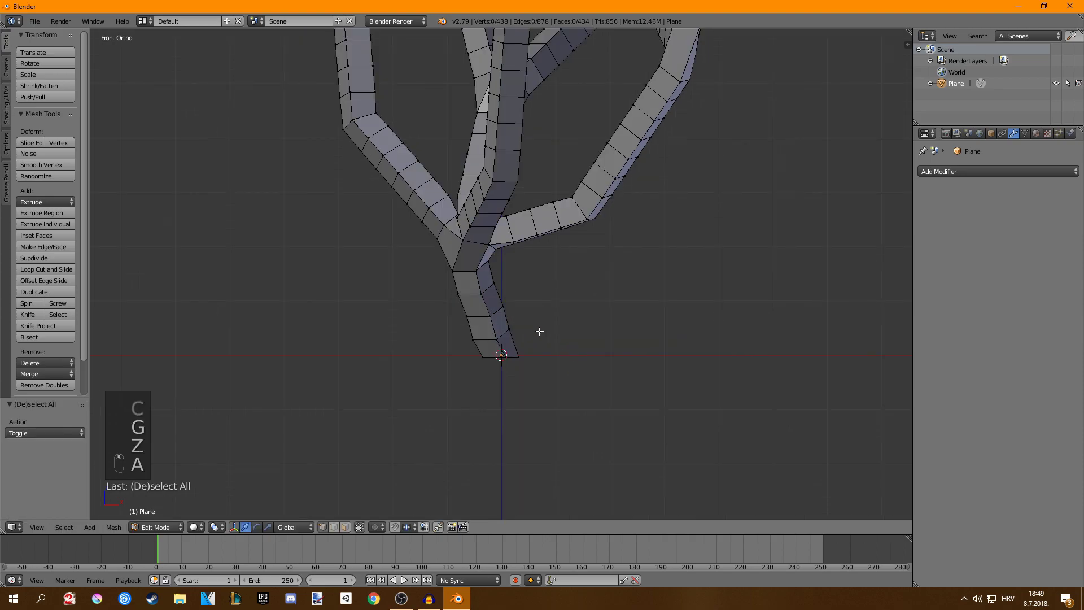
Check the tree from several sides, return to Object Mode and add an Ico Sphere mesh at the origin.
{"action": "scroll", "coordinate": [539, 331], "scroll_direction": "down", "scroll_amount": 3}
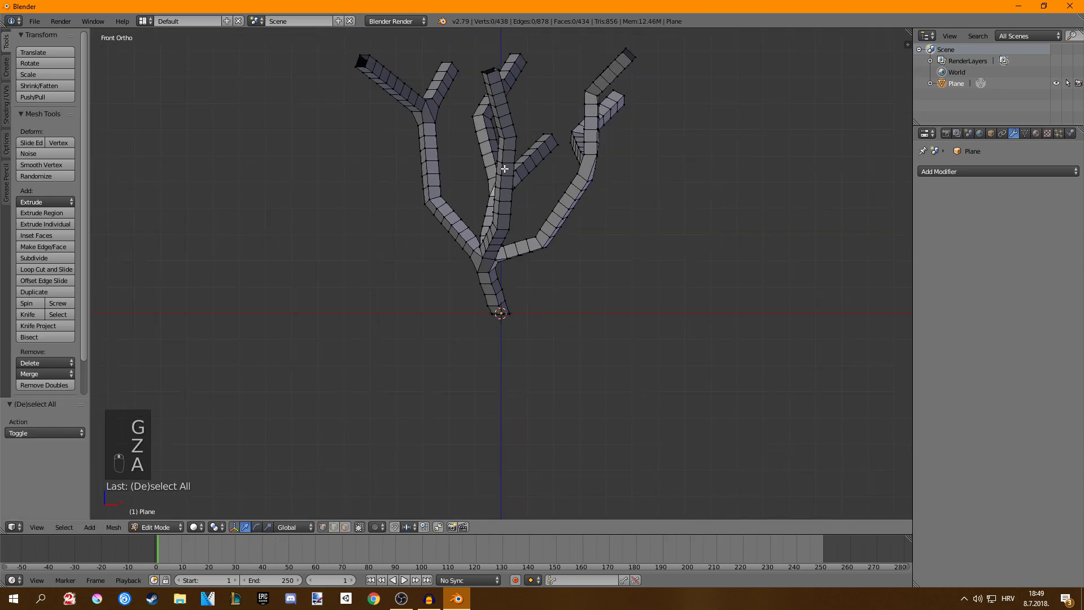
{"action": "middle_click_drag", "start_coordinate": [540, 332], "coordinate": [613, 350]}
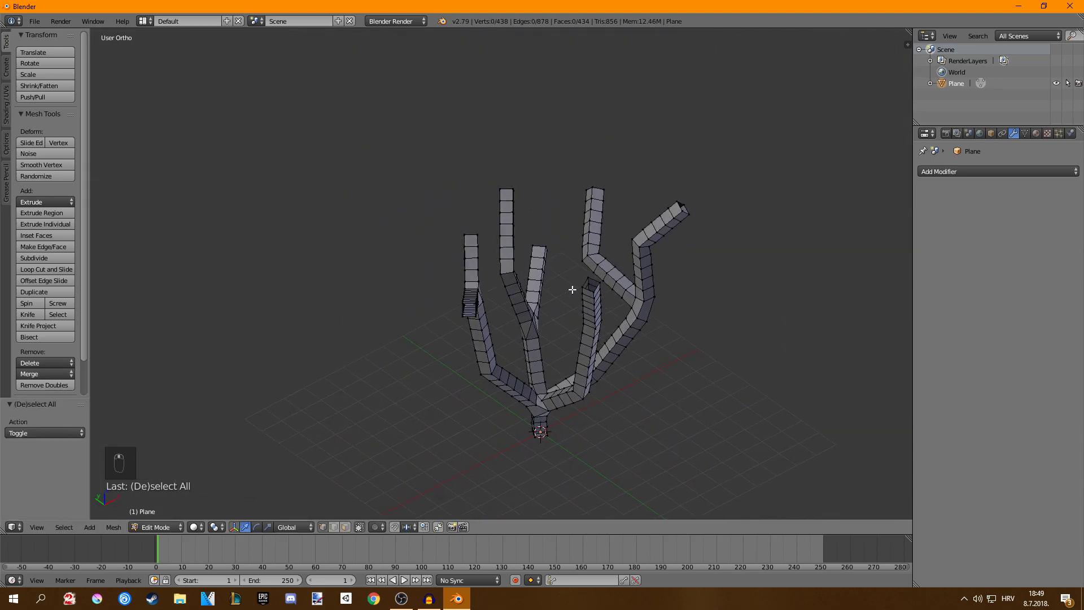
{"action": "key", "text": "KP_1"}
{"action": "key", "text": "KP_3"}
{"action": "key", "text": "Tab"}
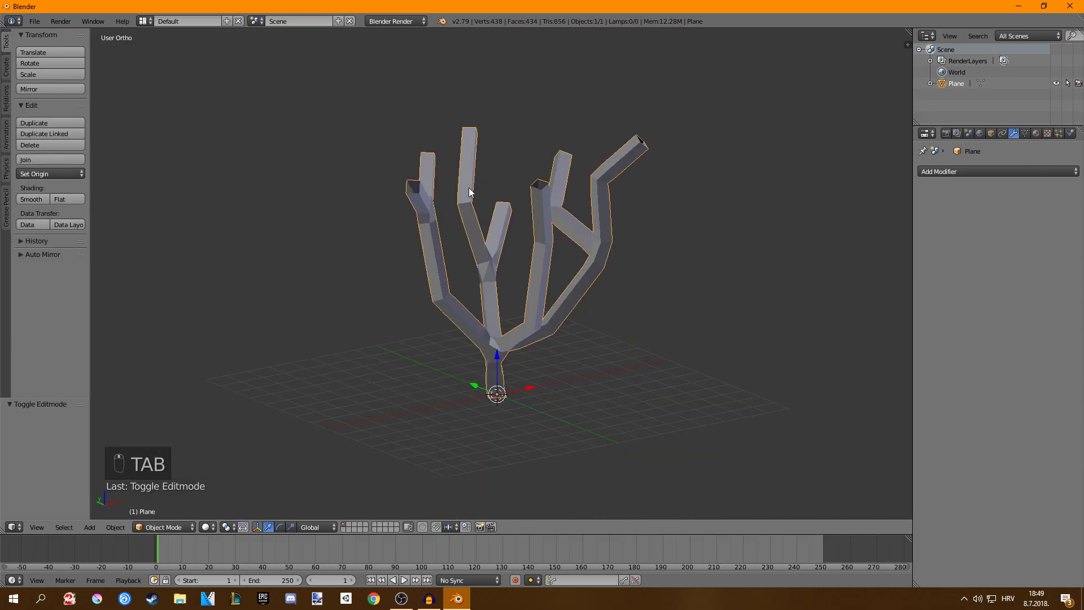
{"action": "middle_click_drag", "start_coordinate": [563, 106], "coordinate": [608, 199]}
{"action": "key", "text": "a"}
{"action": "key", "text": "shift+a"}
{"action": "mouse_move", "coordinate": [608, 199]}
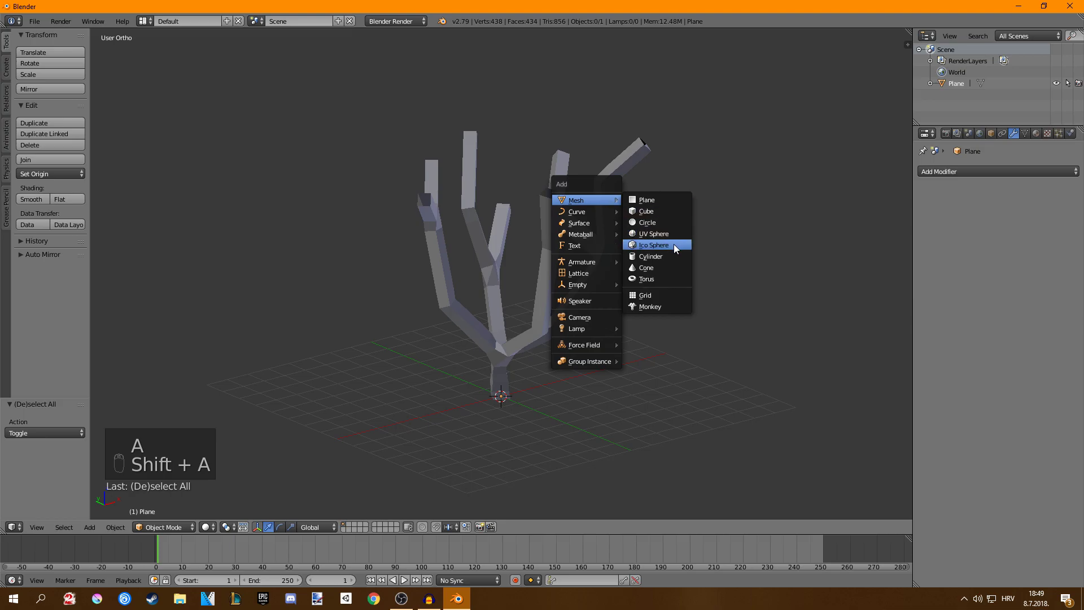
{"action": "left_click", "coordinate": [654, 248]}
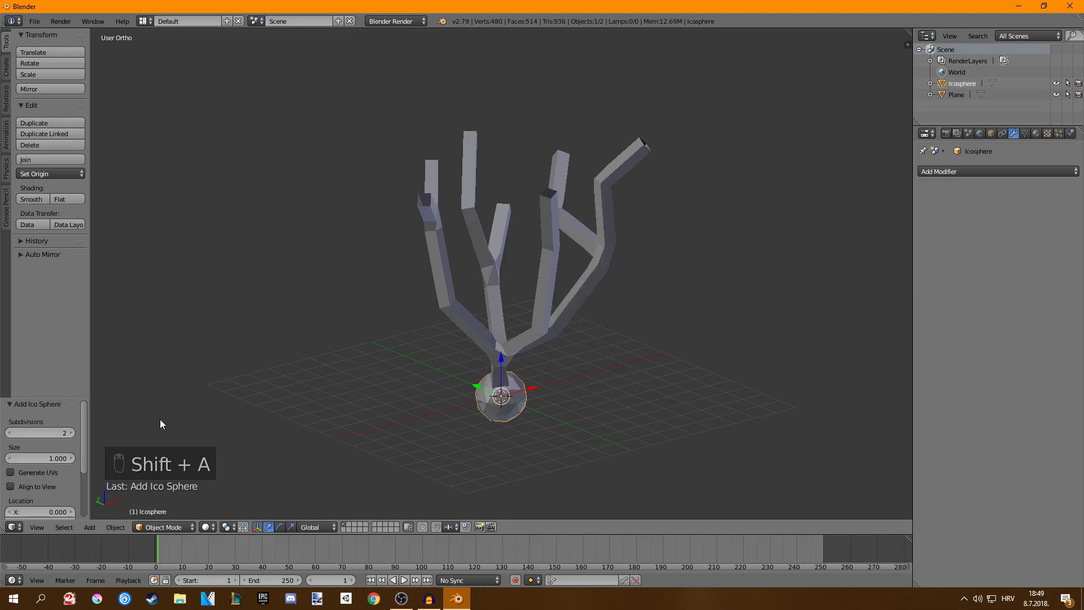
Try 3 subdivisions on the icosphere, then set them back to 2.
{"action": "left_click", "coordinate": [58, 432]}
{"action": "type", "text": "3"}
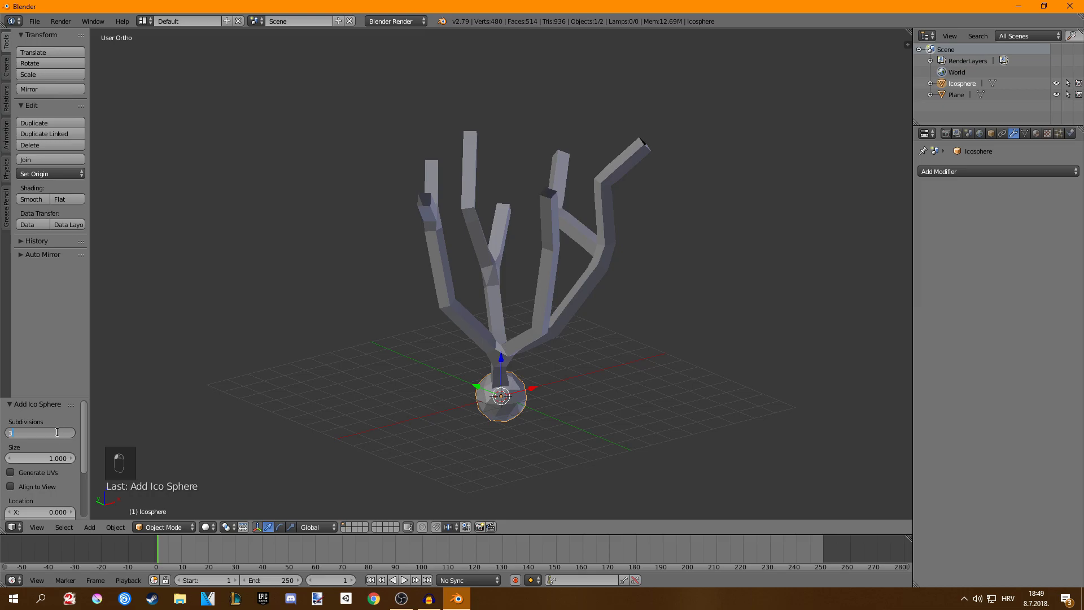
{"action": "key", "text": "Return"}
{"action": "left_click", "coordinate": [57, 430]}
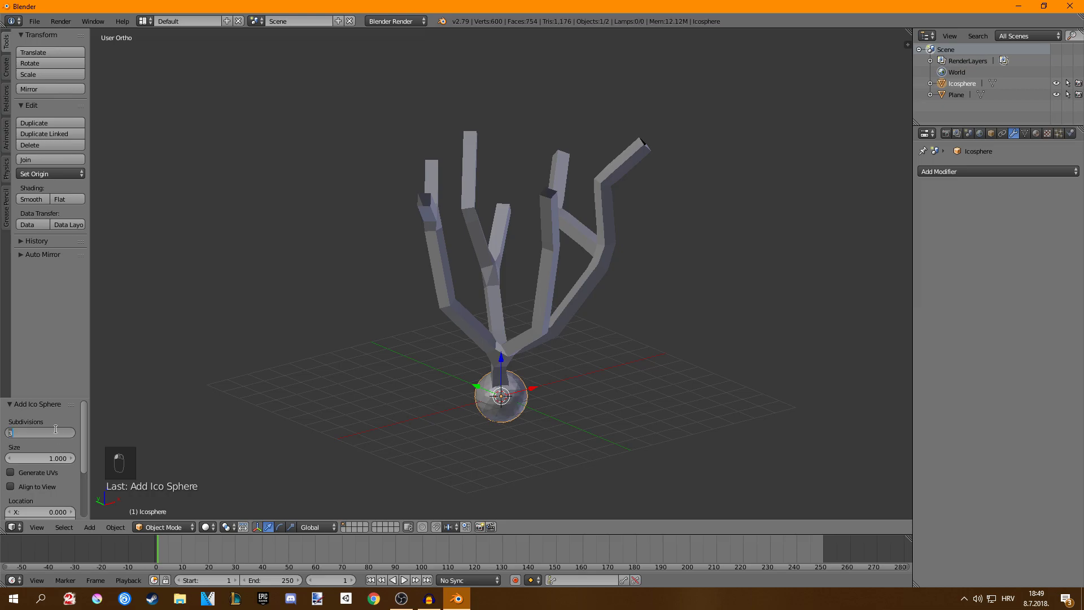
{"action": "key", "text": "Return"}
Move the icosphere up about 9.79 along the Z axis to the height of the branch tips.
{"action": "key", "text": "g"}
{"action": "key", "text": "z"}
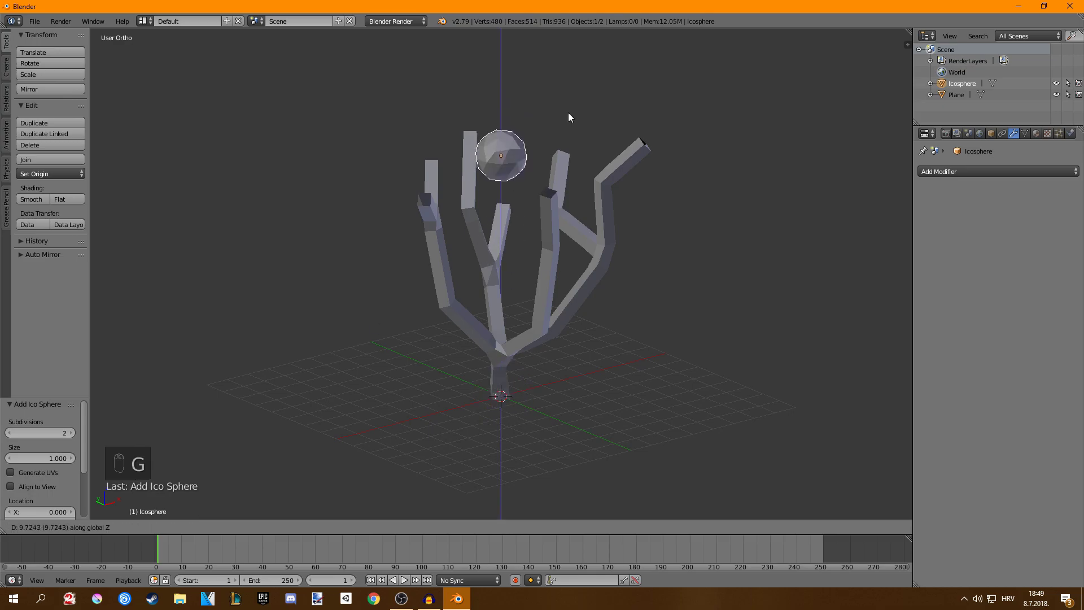
{"action": "left_click", "coordinate": [570, 114]}
{"action": "middle_click_drag", "start_coordinate": [570, 114], "coordinate": [604, 144]}
Widen the icosphere by scaling it about 1.81 in X and Y only, leaving Z out.
{"action": "key", "text": "s"}
{"action": "right_click", "coordinate": [513, 186]}
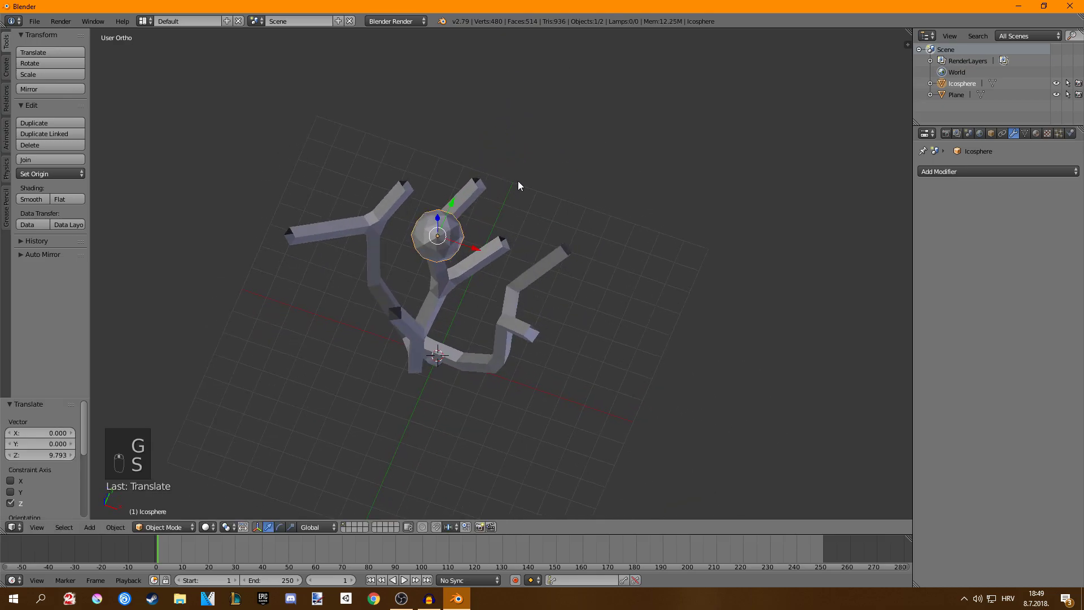
{"action": "middle_click_drag", "start_coordinate": [517, 180], "coordinate": [504, 163]}
{"action": "key", "text": "s"}
{"action": "key", "text": "shift+z"}
{"action": "left_click", "coordinate": [568, 172]}
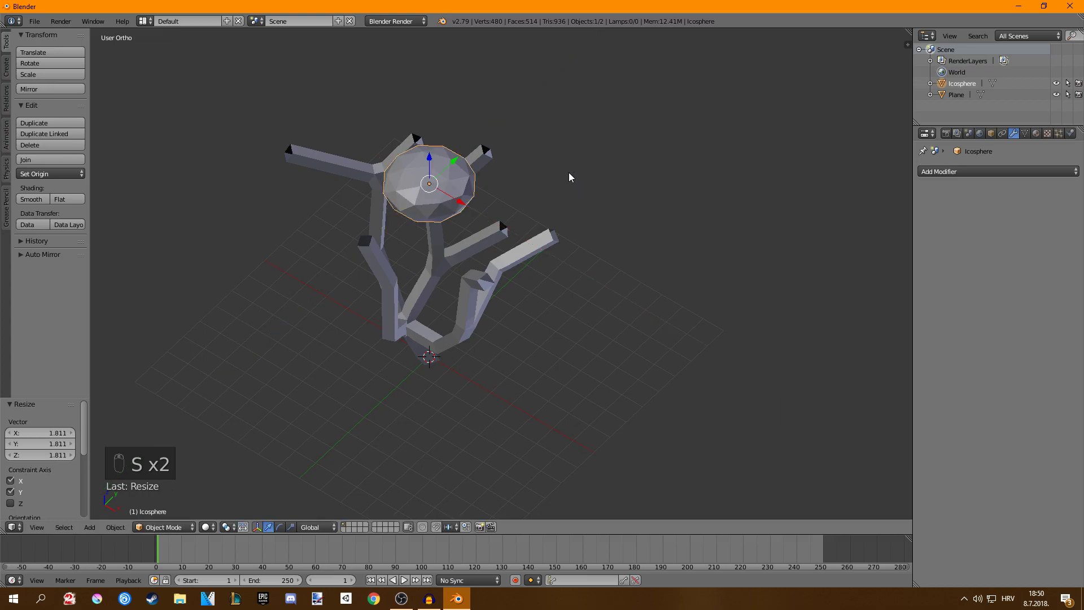
Enlarge the icosphere by scaling it about 1.16 in X and Y only, and about 1.39 along Z.
{"action": "middle_click_drag", "start_coordinate": [568, 171], "coordinate": [537, 211]}
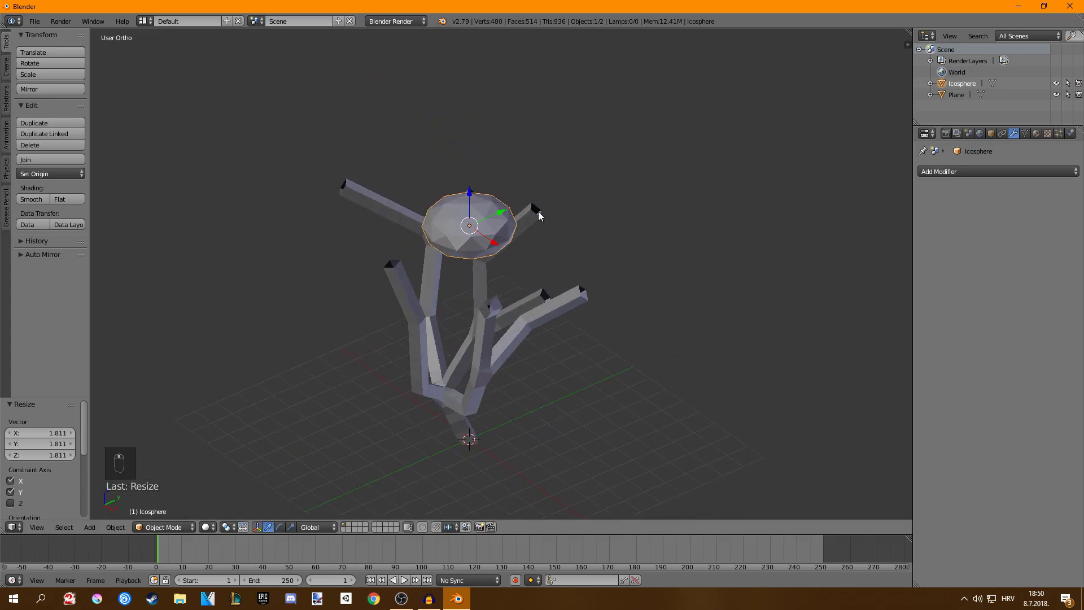
{"action": "key", "text": "s"}
{"action": "key", "text": "shift+z"}
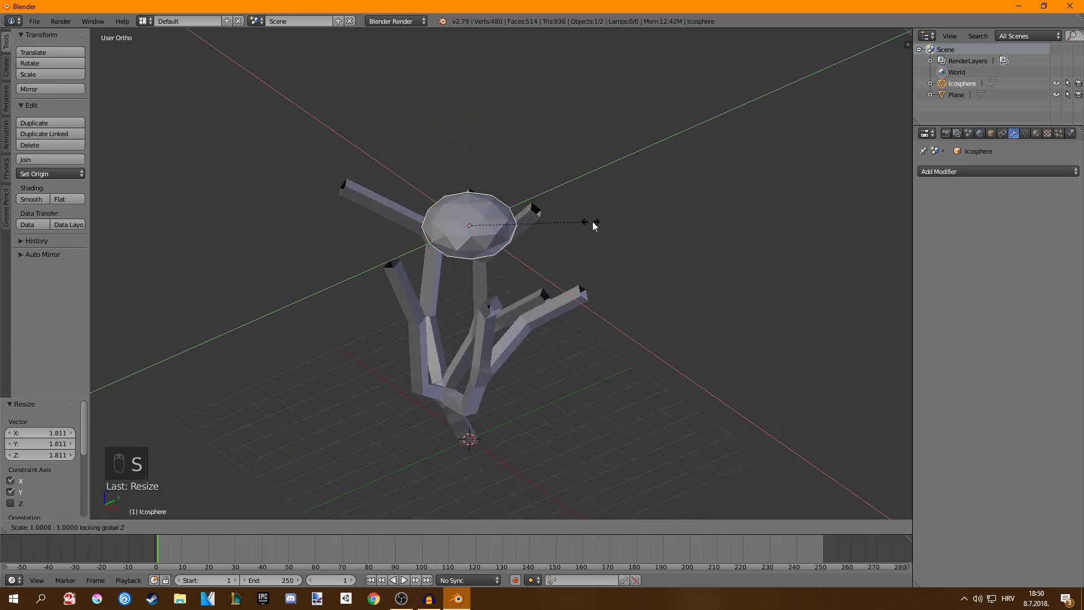
{"action": "left_click", "coordinate": [609, 226]}
{"action": "middle_click_drag", "start_coordinate": [610, 225], "coordinate": [636, 184]}
{"action": "key", "text": "s"}
{"action": "key", "text": "z"}
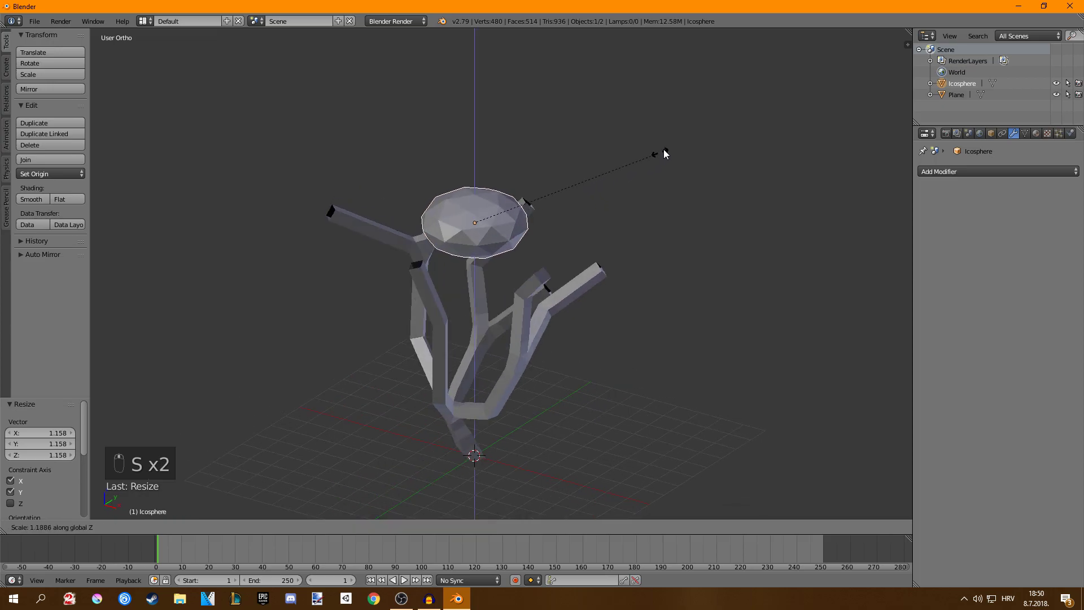
{"action": "left_click", "coordinate": [687, 131]}
Move the icosphere about 3.2 along the Y axis onto a branch tip and enter Edit Mode.
{"action": "middle_click_drag", "start_coordinate": [687, 130], "coordinate": [541, 141]}
{"action": "key", "text": "g"}
{"action": "key", "text": "y"}
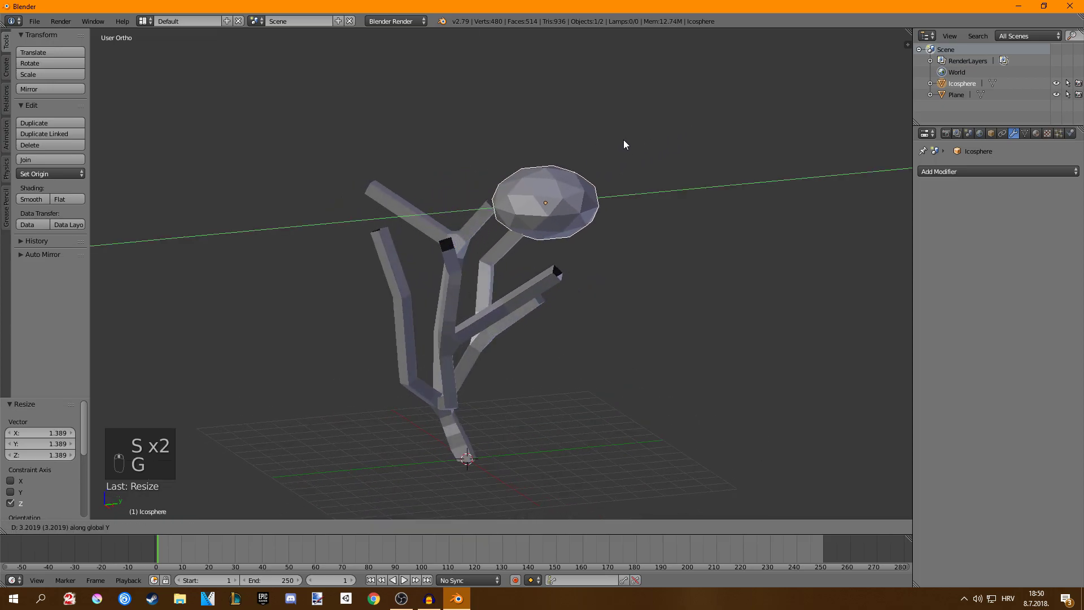
{"action": "left_click", "coordinate": [626, 140]}
{"action": "key", "text": "Tab"}
Try pulling one upper vertex of the icosphere outward and up with proportional editing, and undo the move.
{"action": "middle_click_drag", "start_coordinate": [588, 172], "coordinate": [550, 213]}
{"action": "right_click", "coordinate": [567, 180]}
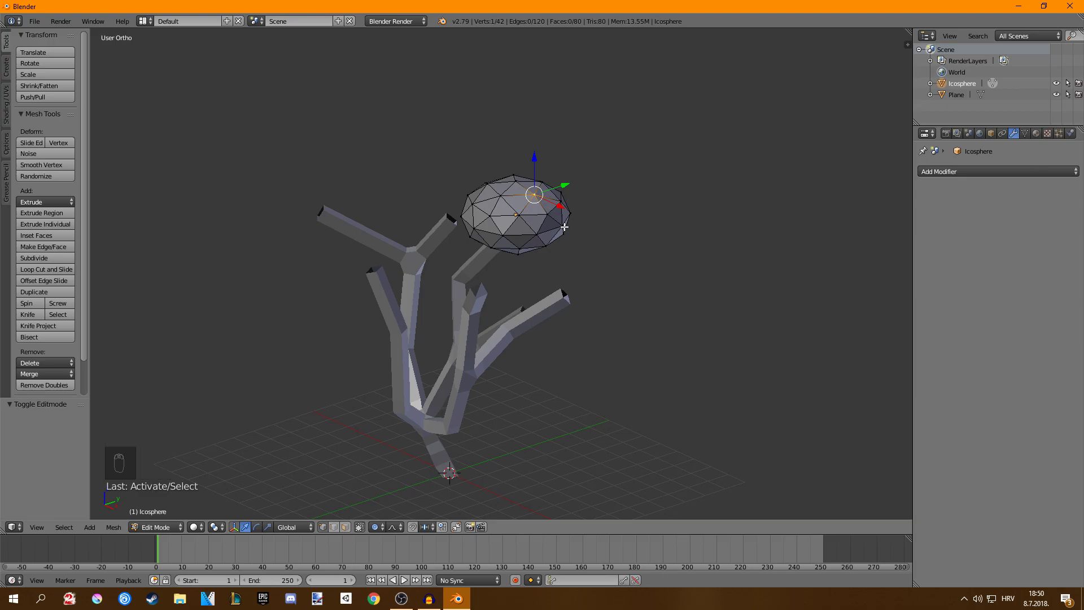
{"action": "middle_click_drag", "start_coordinate": [564, 224], "coordinate": [570, 217]}
{"action": "key", "text": "g"}
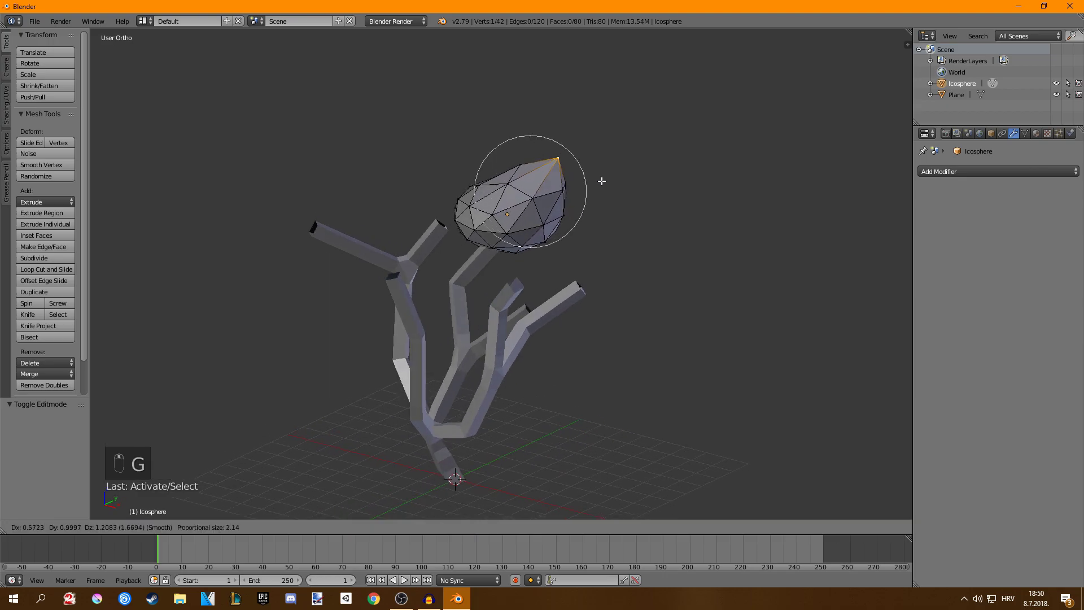
{"action": "left_click", "coordinate": [601, 165]}
{"action": "right_click", "coordinate": [471, 201]}
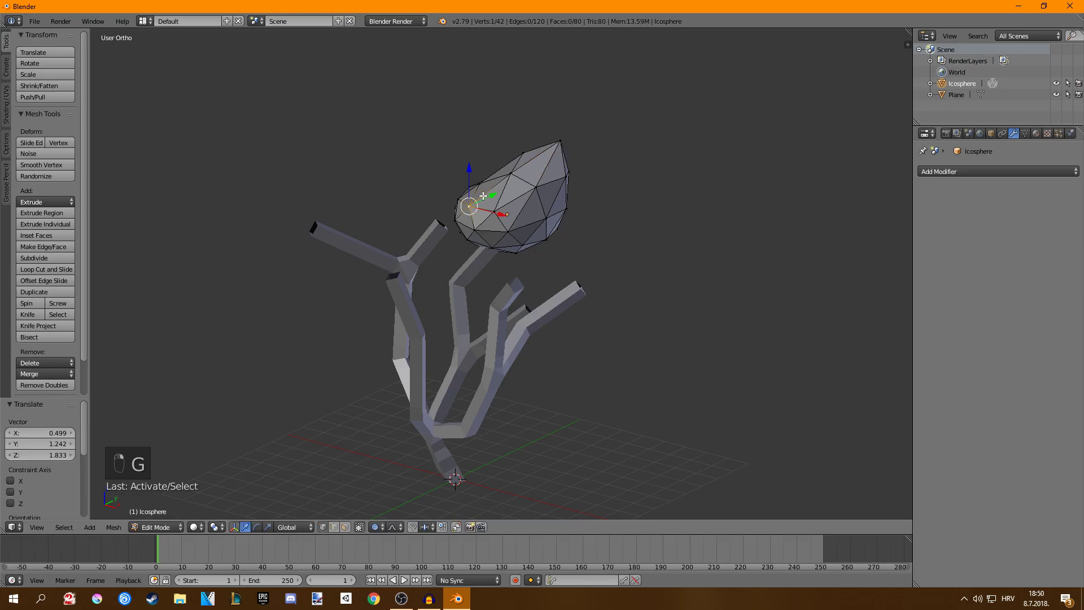
{"action": "key", "text": "ctrl+z"}
{"action": "key", "text": "ctrl+z"}
Pull vertices on the icosphere's side outward over the nearby branch, using proportional editing for an irregular shape.
{"action": "middle_click_drag", "start_coordinate": [559, 226], "coordinate": [571, 232]}
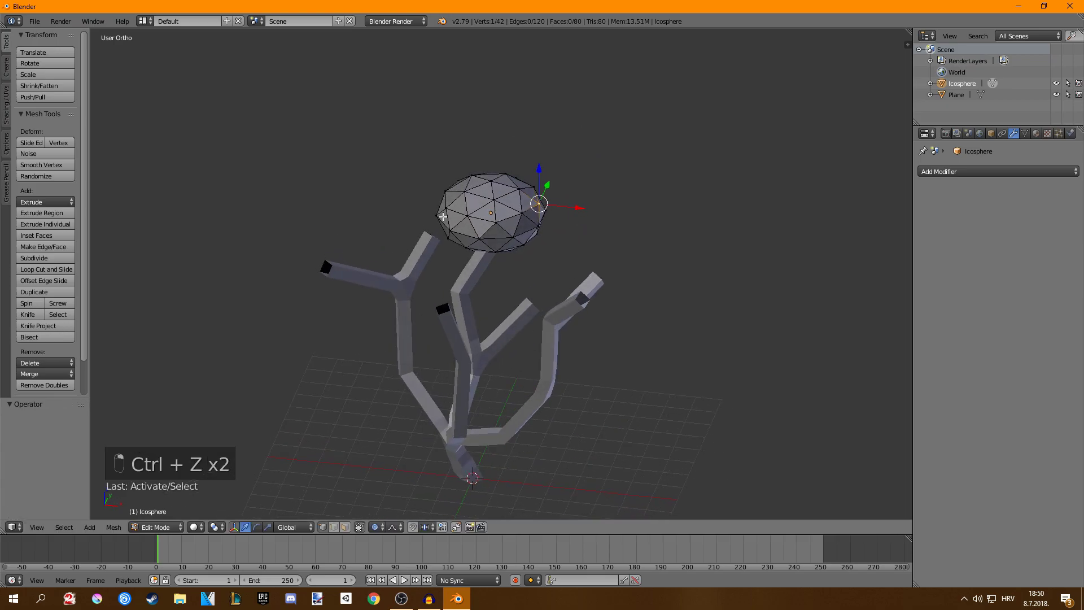
{"action": "right_click", "coordinate": [444, 218]}
{"action": "key", "text": "g"}
{"action": "left_click", "coordinate": [438, 236]}
{"action": "key", "text": "g"}
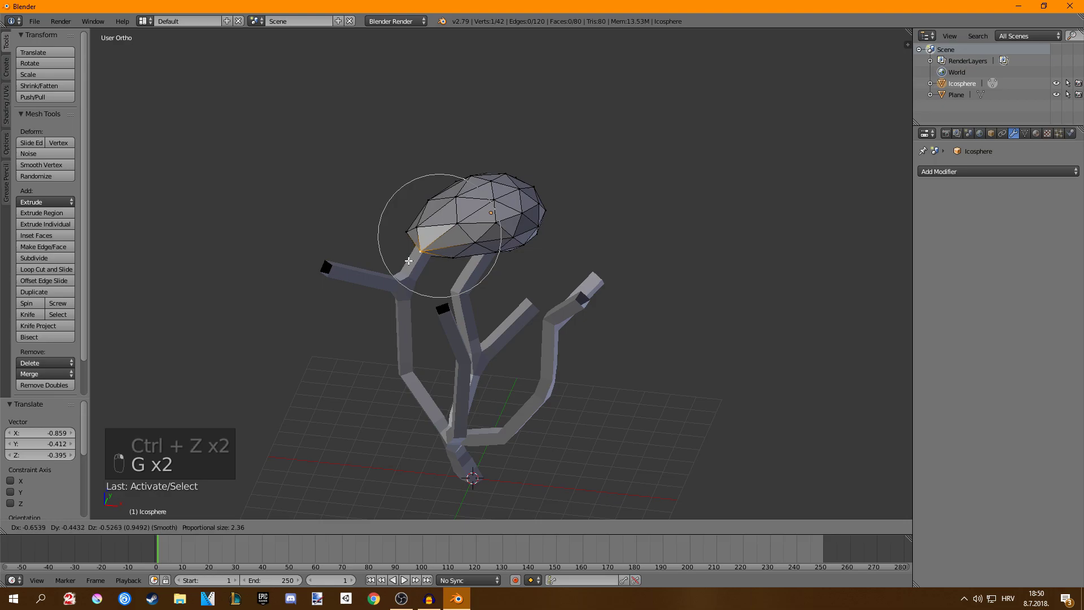
{"action": "left_click", "coordinate": [434, 235]}
{"action": "mouse_move", "coordinate": [435, 235]}
{"action": "middle_mouse_down"}
{"action": "mouse_move", "coordinate": [477, 226]}
{"action": "mouse_move", "coordinate": [583, 237]}
{"action": "mouse_move", "coordinate": [536, 224]}
{"action": "mouse_move", "coordinate": [436, 233]}
{"action": "middle_mouse_up"}
{"action": "key", "text": "g"}
{"action": "left_click", "coordinate": [432, 209]}
Shift more vertices around the icosphere's lower edge with proportional editing to form a foliage clump, and return to Object Mode.
{"action": "right_click", "coordinate": [470, 230]}
{"action": "key", "text": "g"}
{"action": "left_click", "coordinate": [576, 224]}
{"action": "right_click", "coordinate": [533, 219]}
{"action": "key", "text": "g"}
{"action": "left_click", "coordinate": [554, 221]}
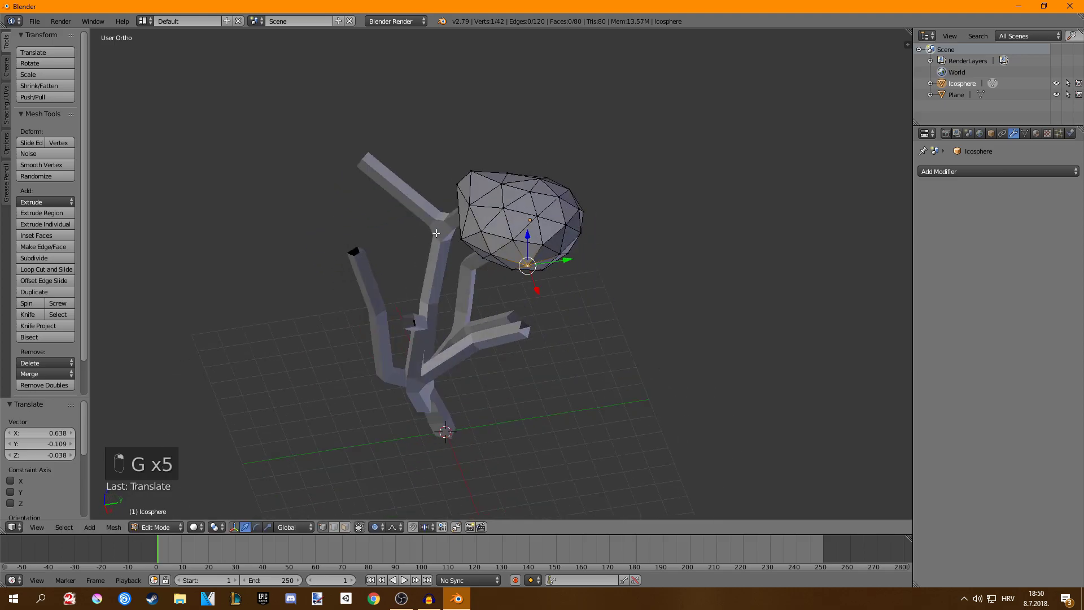
{"action": "key", "text": "Tab"}
Duplicate the foliage clump in place and rotate the copy about -133° around the Z axis.
{"action": "middle_click_drag", "start_coordinate": [564, 257], "coordinate": [508, 203]}
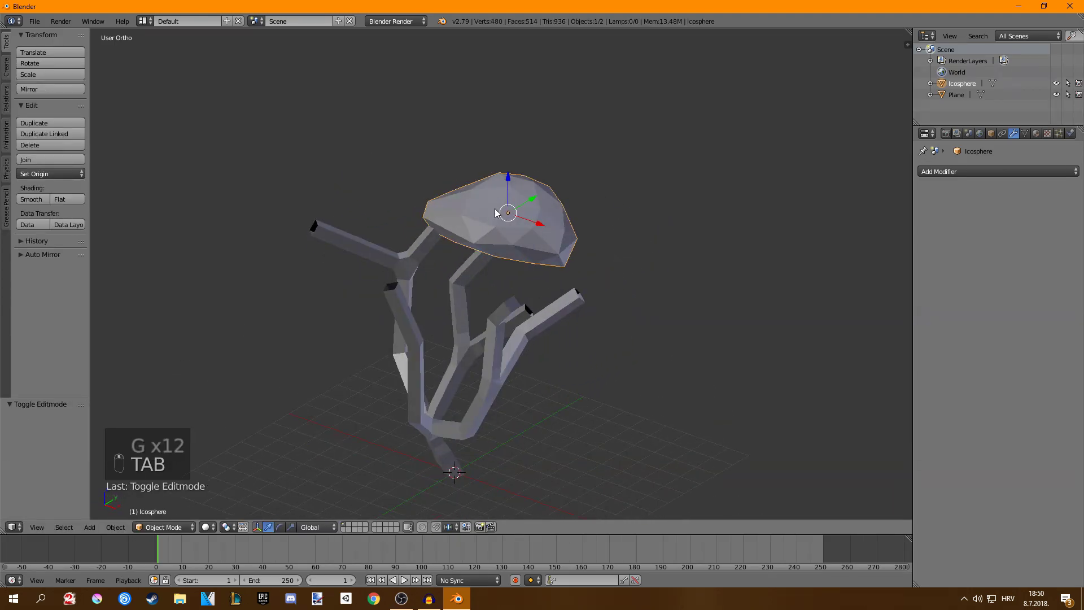
{"action": "key", "text": "shift+d"}
{"action": "right_click", "coordinate": [469, 210]}
{"action": "key", "text": "r"}
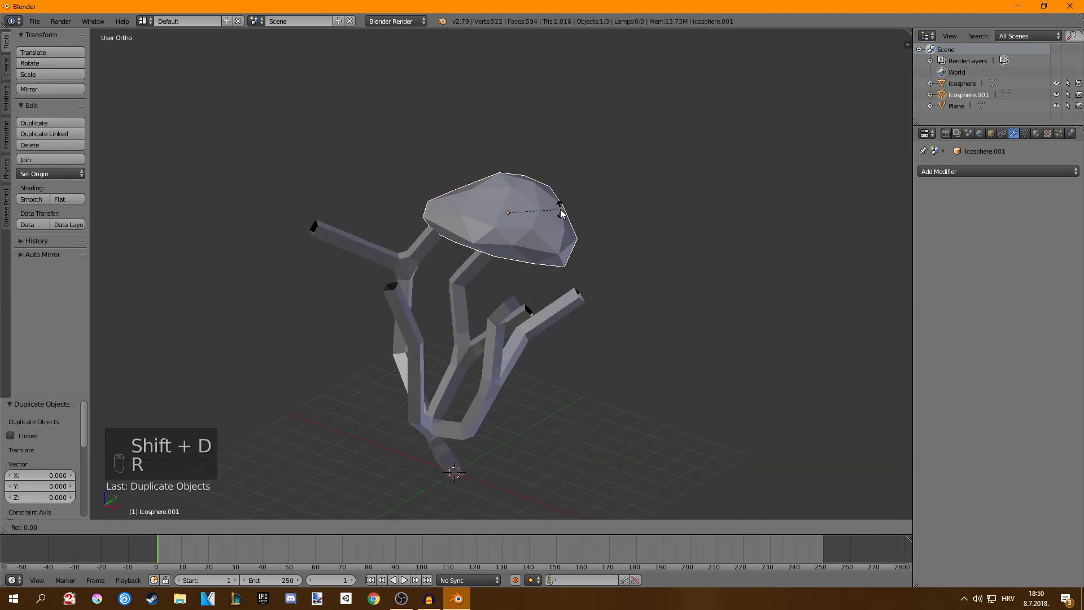
{"action": "key", "text": "z"}
{"action": "left_click", "coordinate": [475, 253]}
Move the duplicated clump along the Y and X axes onto the branches opposite the original clump.
{"action": "key", "text": "g"}
{"action": "key", "text": "x"}
{"action": "right_click", "coordinate": [354, 253]}
{"action": "key", "text": "g"}
{"action": "key", "text": "y"}
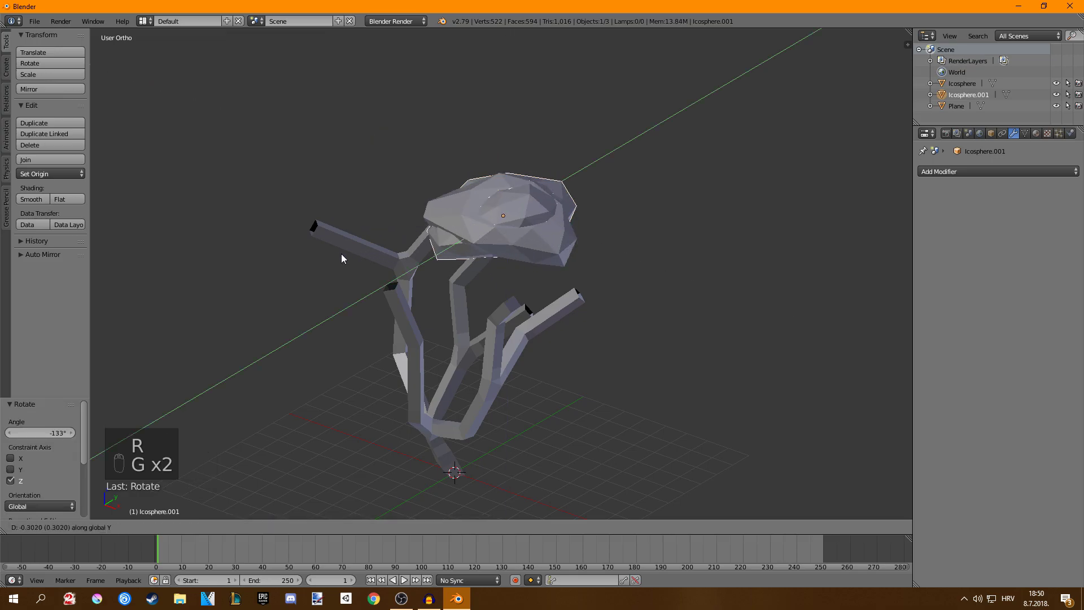
{"action": "left_click", "coordinate": [263, 265]}
{"action": "key", "text": "g"}
{"action": "key", "text": "x"}
{"action": "left_click", "coordinate": [183, 206]}
Tilt the second foliage clump by rotating it around the Y axis.
{"action": "middle_click_drag", "start_coordinate": [276, 209], "coordinate": [390, 192]}
{"action": "key", "text": "r"}
{"action": "right_click", "coordinate": [486, 188]}
{"action": "key", "text": "r"}
{"action": "key", "text": "y"}
{"action": "middle_click_drag", "start_coordinate": [486, 188], "coordinate": [337, 196]}
{"action": "left_click", "coordinate": [437, 184]}
In Edit Mode, pull two vertices of the second clump downward with proportional editing.
{"action": "key", "text": "Tab"}
{"action": "right_click", "coordinate": [399, 220]}
{"action": "key", "text": "g"}
{"action": "left_click", "coordinate": [402, 233]}
{"action": "right_click", "coordinate": [375, 218]}
{"action": "key", "text": "g"}
{"action": "left_click", "coordinate": [382, 244]}
Reshape the outer edge and underside of the second clump by moving its vertices, and return to Object Mode.
{"action": "right_click", "coordinate": [324, 231]}
{"action": "key", "text": "g"}
{"action": "left_click", "coordinate": [334, 223]}
{"action": "key", "text": "g"}
{"action": "left_click", "coordinate": [344, 215]}
{"action": "key", "text": "g"}
{"action": "left_click", "coordinate": [338, 271]}
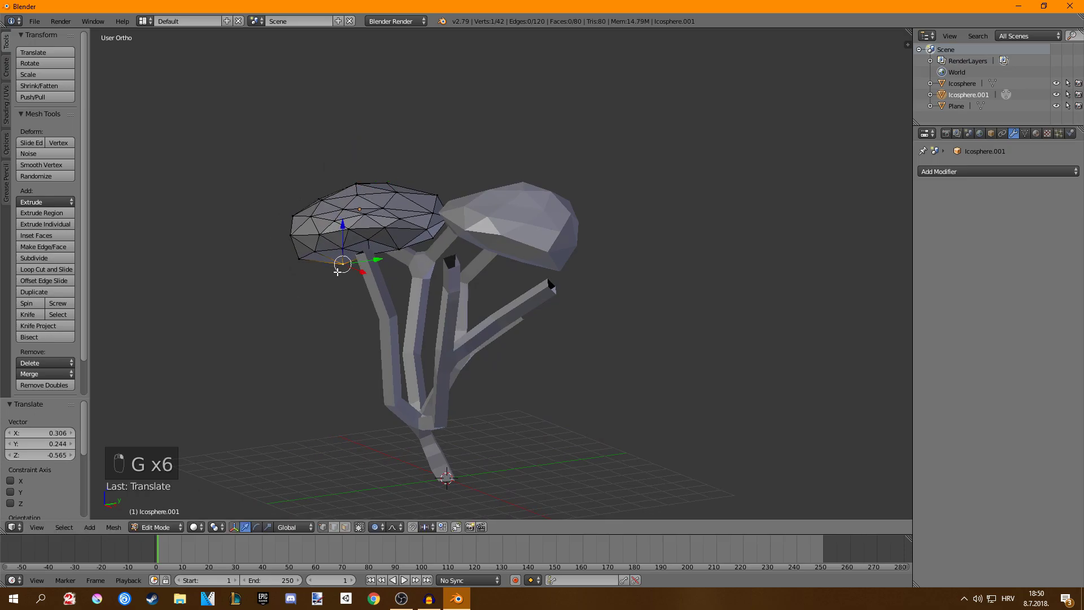
{"action": "key", "text": "g"}
{"action": "left_click", "coordinate": [377, 257]}
{"action": "middle_click_drag", "start_coordinate": [416, 250], "coordinate": [475, 273]}
{"action": "key", "text": "Tab"}
Duplicate the second clump and move the copy about 5.18 along X and along Y over another branch.
{"action": "key", "text": "shift+d"}
{"action": "right_click", "coordinate": [565, 251]}
{"action": "key", "text": "g"}
{"action": "key", "text": "g"}
{"action": "key", "text": "x"}
{"action": "left_click", "coordinate": [757, 237]}
{"action": "key", "text": "g"}
{"action": "key", "text": "y"}
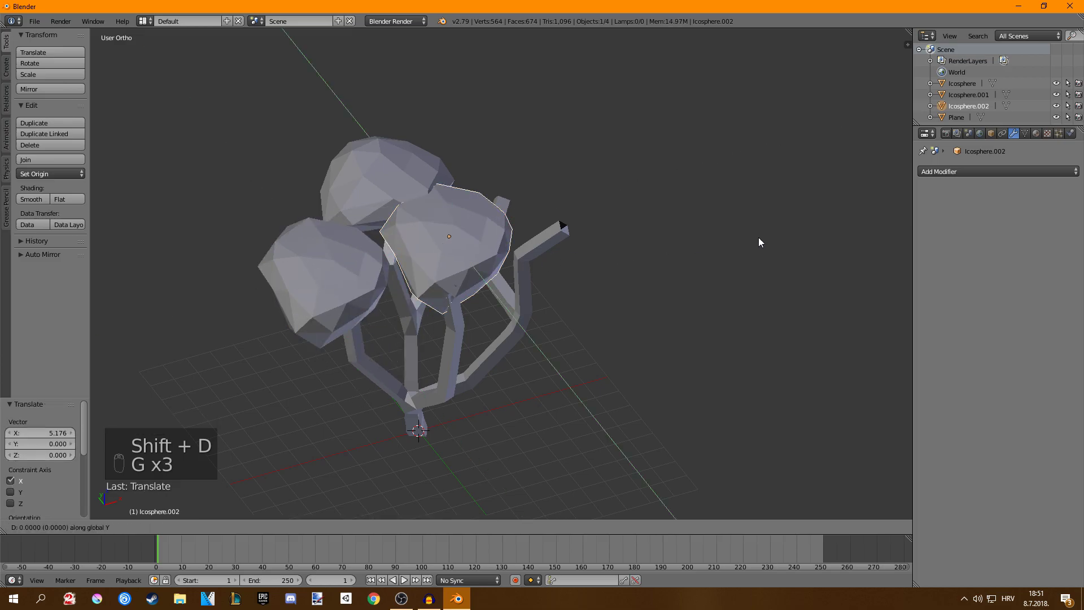
{"action": "left_click", "coordinate": [782, 260]}
Rotate the third foliage clump around the Z axis and tilt it around its local X axis.
{"action": "key", "text": "r"}
{"action": "key", "text": "z"}
{"action": "left_click", "coordinate": [399, 336]}
{"action": "middle_click_drag", "start_coordinate": [480, 316], "coordinate": [649, 218]}
{"action": "key", "text": "r"}
{"action": "key", "text": "x"}
{"action": "key", "text": "x"}
{"action": "left_click", "coordinate": [672, 215]}
In Edit Mode, reshape the third clump by pulling vertices along its sides with proportional editing.
{"action": "key", "text": "Tab"}
{"action": "key", "text": "g"}
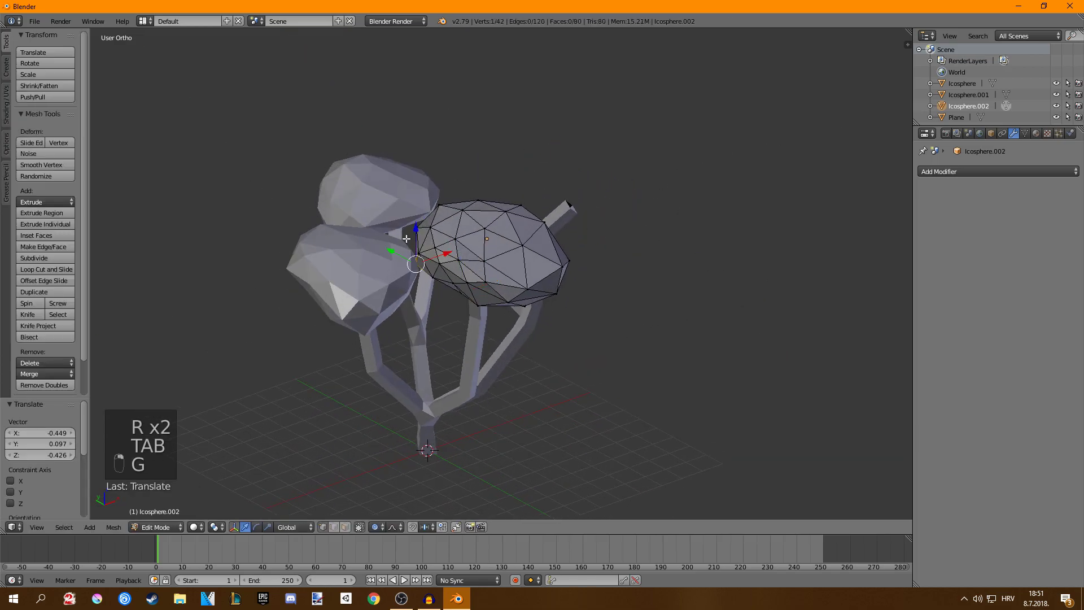
{"action": "key", "text": "g"}
{"action": "middle_click_drag", "start_coordinate": [429, 240], "coordinate": [477, 227]}
{"action": "key", "text": "g"}
{"action": "left_click", "coordinate": [416, 302]}
{"action": "key", "text": "g"}
{"action": "middle_click_drag", "start_coordinate": [416, 302], "coordinate": [582, 229]}
{"action": "key", "text": "g"}
Raise an upper vertex of the third clump with proportional editing and return to Object Mode.
{"action": "key", "text": "Tab"}
{"action": "key", "text": "Tab"}
{"action": "right_click", "coordinate": [417, 164]}
{"action": "key", "text": "g"}
{"action": "left_click", "coordinate": [423, 133]}
{"action": "key", "text": "Tab"}
{"action": "key", "text": "Tab"}
{"action": "key", "text": "g"}
{"action": "key", "text": "Tab"}
Duplicate the third clump onto a bare branch, rotate the copy about -122° around Z and adjust its position.
{"action": "key", "text": "shift+d"}
{"action": "left_click", "coordinate": [690, 225]}
{"action": "key", "text": "r"}
{"action": "key", "text": "z"}
{"action": "left_click", "coordinate": [493, 285]}
{"action": "key", "text": "g"}
{"action": "key", "text": "y"}
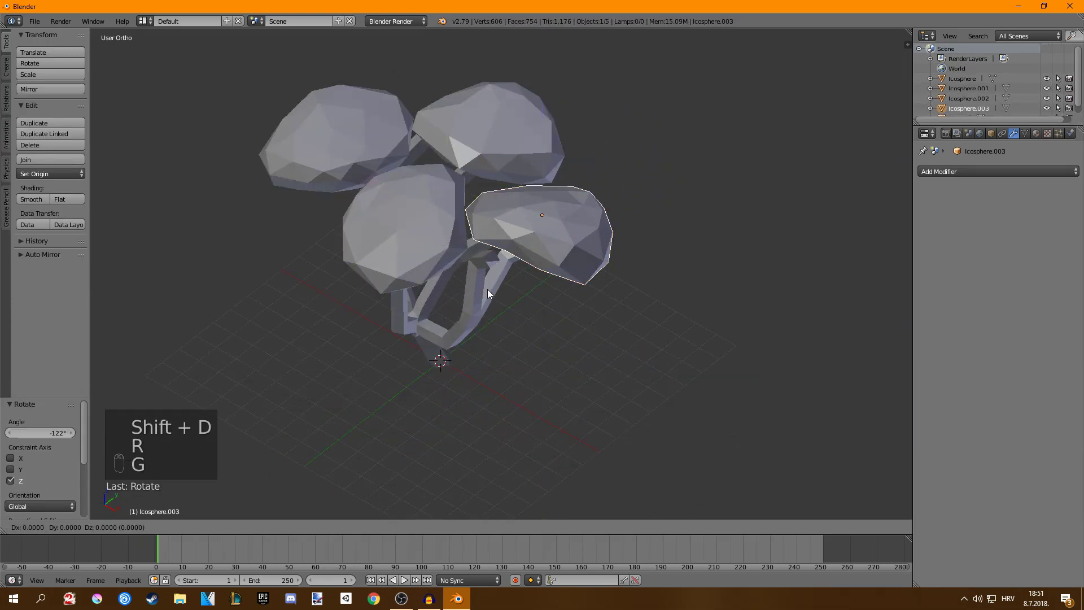
{"action": "left_click", "coordinate": [447, 299]}
Tilt the fourth foliage clump about 28.2° around X and further around the Y axis.
{"action": "middle_click_drag", "start_coordinate": [447, 300], "coordinate": [468, 241]}
{"action": "key", "text": "r"}
{"action": "key", "text": "x"}
{"action": "left_click", "coordinate": [553, 195]}
{"action": "key", "text": "r"}
{"action": "key", "text": "y"}
{"action": "left_click", "coordinate": [551, 216]}
{"action": "key", "text": "r"}
{"action": "key", "text": "y"}
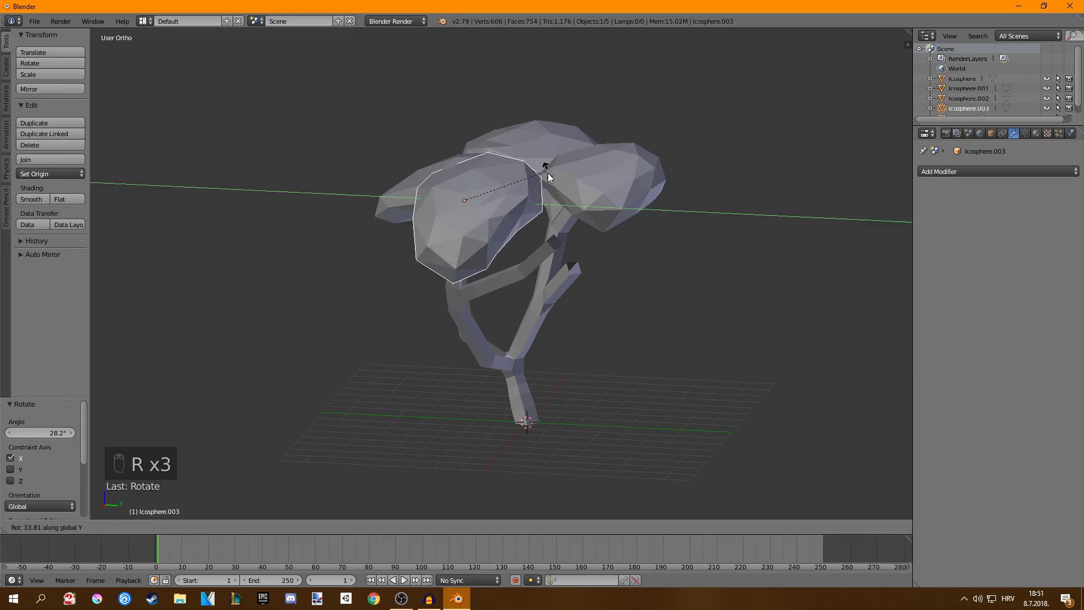
{"action": "left_click", "coordinate": [547, 176]}
{"action": "key", "text": "Tab"}
{"action": "key", "text": "Tab"}
In Edit Mode, reshape the fourth clump by pulling its vertices with proportional editing, and return to Object Mode.
{"action": "middle_click_drag", "start_coordinate": [549, 185], "coordinate": [492, 154]}
{"action": "key", "text": "Tab"}
{"action": "right_click", "coordinate": [498, 241]}
{"action": "right_click", "coordinate": [479, 247]}
{"action": "key", "text": "g"}
{"action": "middle_click_drag", "start_coordinate": [479, 247], "coordinate": [642, 265]}
{"action": "left_click", "coordinate": [509, 271]}
{"action": "right_click", "coordinate": [533, 241]}
{"action": "key", "text": "g"}
{"action": "left_click", "coordinate": [542, 264]}
{"action": "key", "text": "Tab"}
Add a fifth foliage clump by duplicating the fourth beside it, rotating the copy and shifting it about 2.24 along X.
{"action": "key", "text": "shift+d"}
{"action": "left_click", "coordinate": [581, 240]}
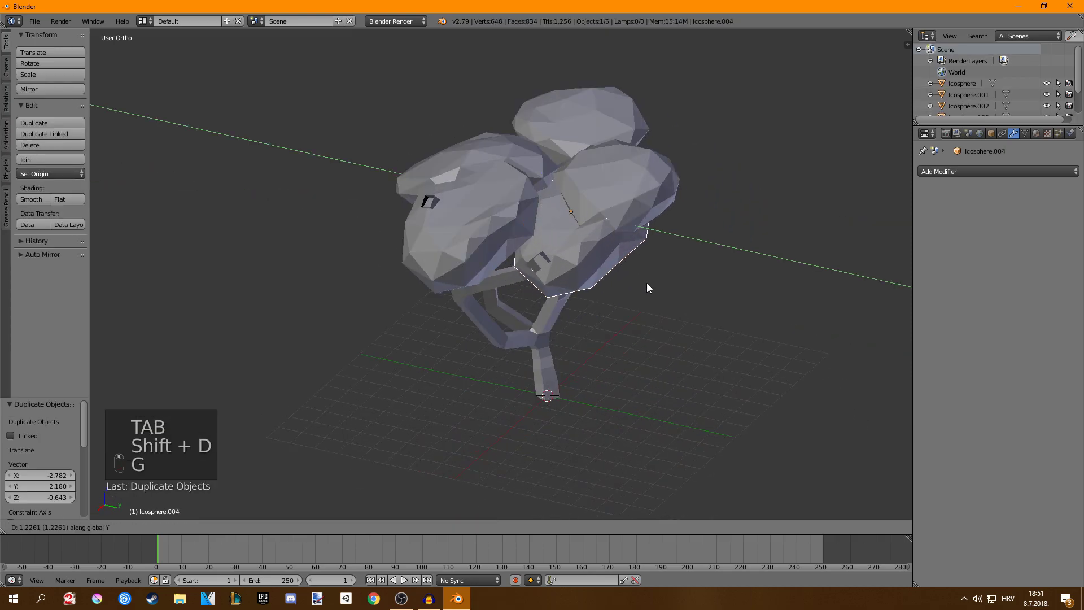
{"action": "key", "text": "r"}
{"action": "key", "text": "z"}
{"action": "key", "text": "r"}
{"action": "key", "text": "y"}
{"action": "left_click", "coordinate": [632, 169]}
{"action": "key", "text": "g"}
{"action": "left_click", "coordinate": [618, 187]}
Pull a vertex of the fourth foliage clump outward in Edit Mode where the branch tip pokes through.
{"action": "right_click", "coordinate": [443, 217]}
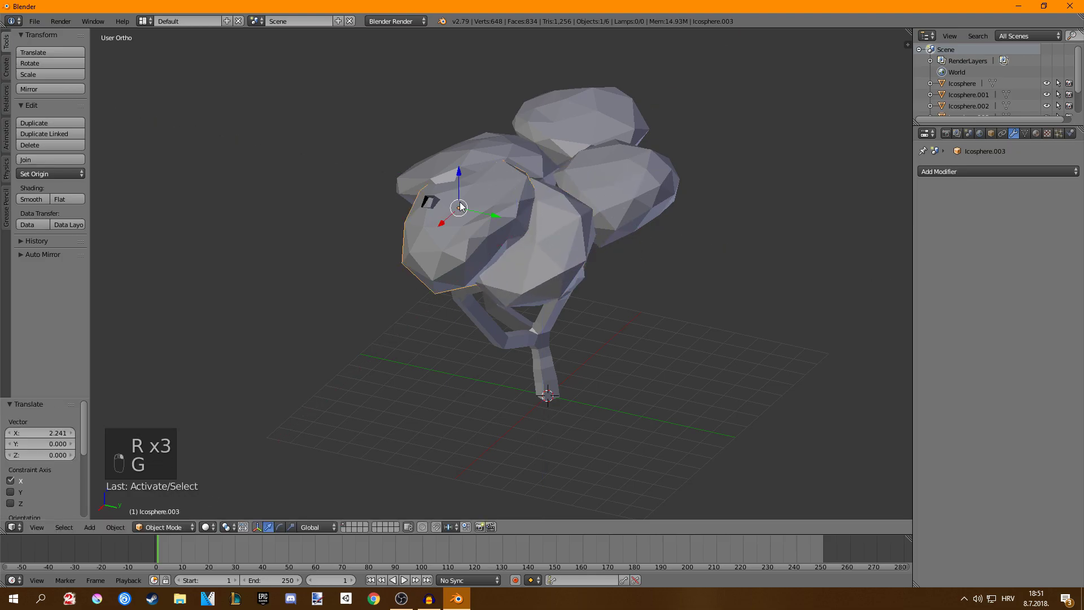
{"action": "key", "text": "Tab"}
{"action": "right_click", "coordinate": [432, 199]}
{"action": "key", "text": "g"}
{"action": "left_click", "coordinate": [425, 194]}
{"action": "key", "text": "Tab"}
Shift the fifth foliage clump about 1.51 along Y and adjust its position further over its branch.
{"action": "middle_click_drag", "start_coordinate": [469, 190], "coordinate": [509, 226]}
{"action": "right_click", "coordinate": [511, 243]}
{"action": "key", "text": "g"}
{"action": "key", "text": "x"}
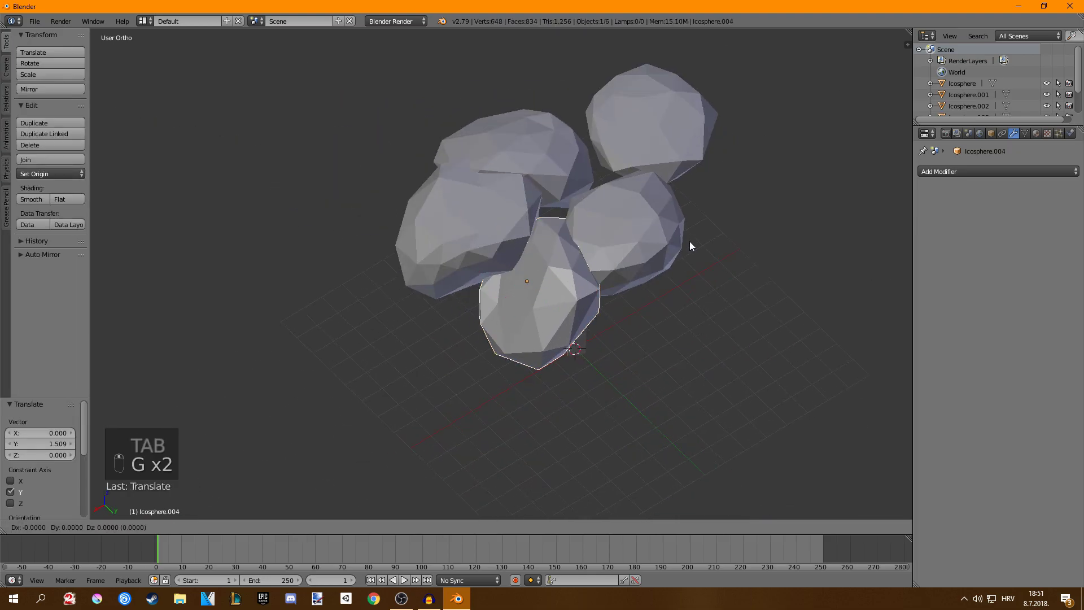
{"action": "left_click", "coordinate": [709, 217]}
{"action": "key", "text": "g"}
{"action": "key", "text": "y"}
{"action": "left_click", "coordinate": [690, 196]}
Reshape the fifth clump in Edit Mode by pulling its upper and lower outer vertices with proportional editing.
{"action": "key", "text": "Tab"}
{"action": "right_click", "coordinate": [547, 277]}
{"action": "middle_click_drag", "start_coordinate": [545, 274], "coordinate": [480, 226]}
{"action": "key", "text": "g"}
{"action": "right_click", "coordinate": [482, 297]}
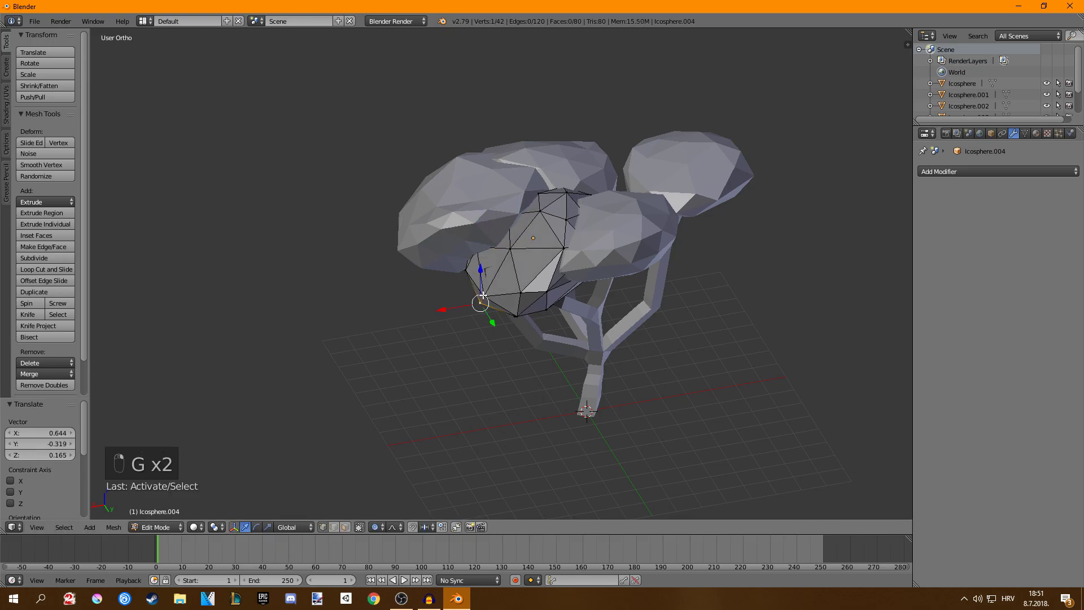
{"action": "middle_click_drag", "start_coordinate": [482, 294], "coordinate": [452, 265]}
{"action": "key", "text": "g"}
{"action": "left_click", "coordinate": [443, 268]}
{"action": "key", "text": "g"}
{"action": "key", "text": "Tab"}
{"action": "key", "text": "Tab"}
{"action": "key", "text": "g"}
{"action": "key", "text": "Tab"}
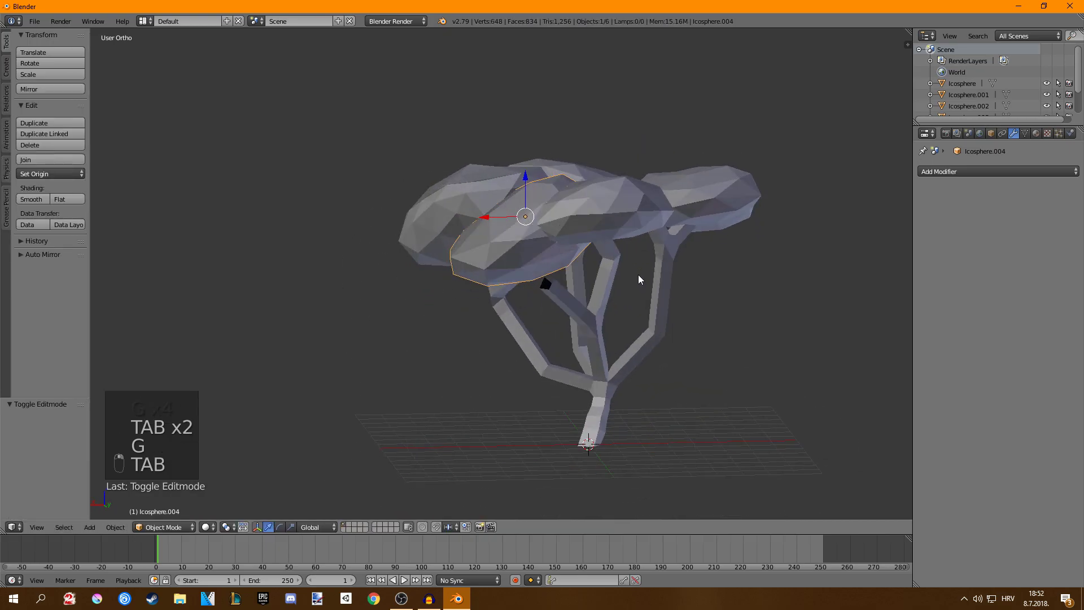
Move the fifth clump's selected vertex once more and rotate the whole clump around the Z axis.
{"action": "key", "text": "Tab"}
{"action": "key", "text": "g"}
{"action": "left_click", "coordinate": [584, 185]}
{"action": "key", "text": "Tab"}
{"action": "key", "text": "r"}
{"action": "key", "text": "z"}
{"action": "left_click", "coordinate": [554, 204]}
{"action": "key", "text": "Tab"}
{"action": "middle_click_drag", "start_coordinate": [553, 211], "coordinate": [520, 198]}
{"action": "key", "text": "Tab"}
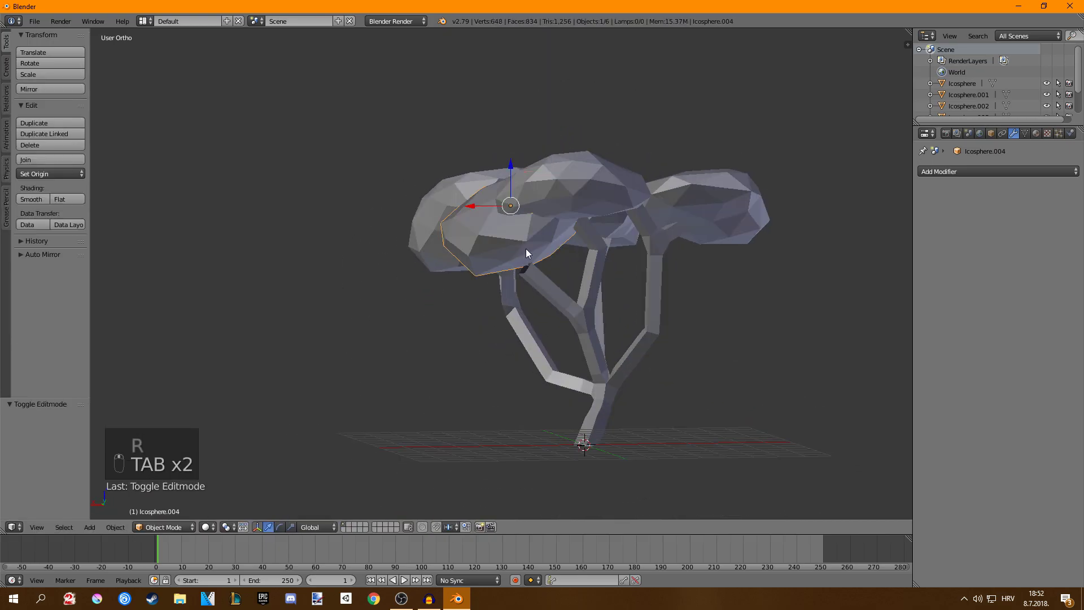
Duplicate the fifth foliage clump as a sixth one over another bare branch and rotate the copy.
{"action": "middle_click_drag", "start_coordinate": [526, 249], "coordinate": [375, 175]}
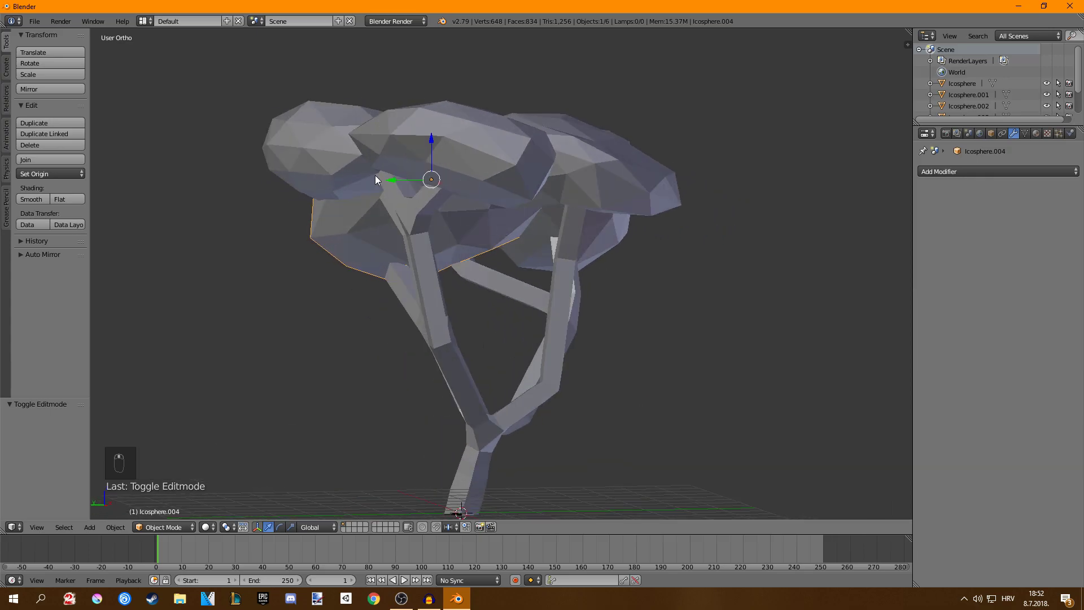
{"action": "scroll", "coordinate": [375, 175], "scroll_direction": "down", "scroll_amount": 2}
{"action": "key", "text": "shift+d"}
{"action": "left_click", "coordinate": [624, 260]}
{"action": "key", "text": "r"}
{"action": "middle_click_drag", "start_coordinate": [624, 259], "coordinate": [547, 291]}
{"action": "left_click", "coordinate": [633, 288]}
Shift the sixth foliage clump about 2.1 along Y and rotate it around the X axis.
{"action": "key", "text": "Tab"}
{"action": "key", "text": "Tab"}
{"action": "key", "text": "a"}
{"action": "key", "text": "a"}
{"action": "key", "text": "a"}
{"action": "right_click", "coordinate": [593, 286]}
{"action": "key", "text": "shift+d"}
{"action": "key", "text": "ctrl+z"}
{"action": "key", "text": "g"}
{"action": "key", "text": "x"}
{"action": "left_click", "coordinate": [560, 291]}
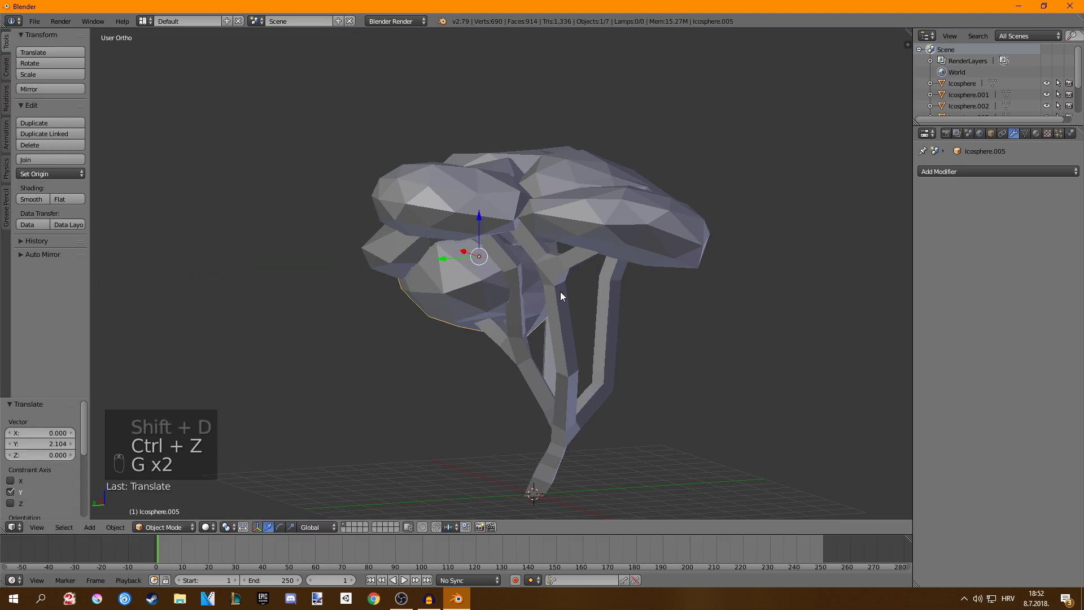
{"action": "key", "text": "r"}
{"action": "key", "text": "x"}
{"action": "left_click", "coordinate": [550, 239]}
Reshape the upper part of the sixth clump in Edit Mode by pulling two vertices with proportional editing.
{"action": "middle_click_drag", "start_coordinate": [550, 239], "coordinate": [474, 243]}
{"action": "key", "text": "Tab"}
{"action": "right_click", "coordinate": [467, 226]}
{"action": "key", "text": "g"}
{"action": "left_click", "coordinate": [571, 185]}
{"action": "right_click", "coordinate": [484, 184]}
{"action": "key", "text": "g"}
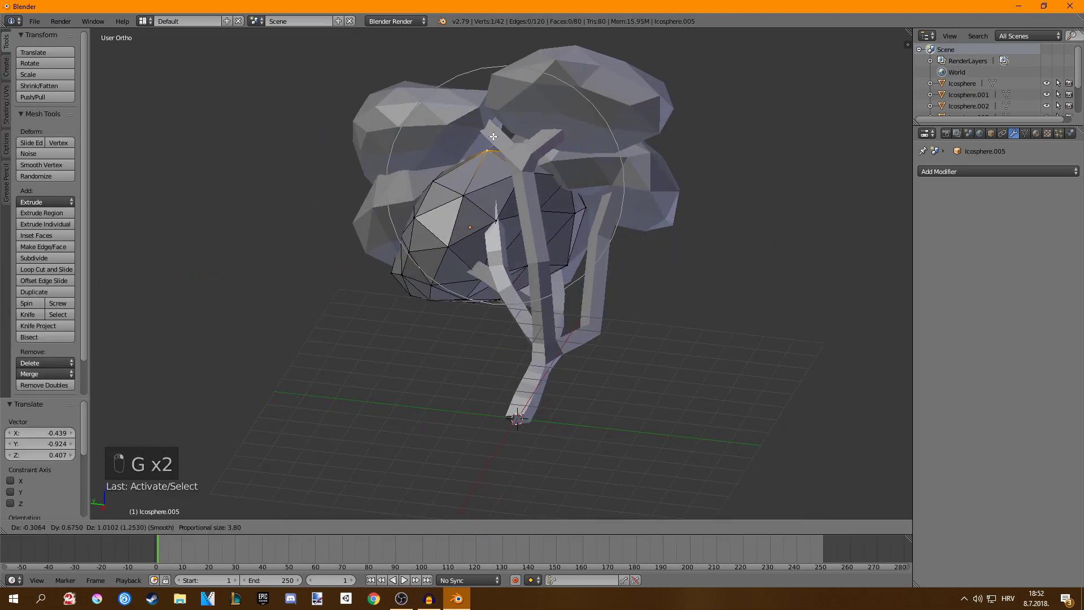
{"action": "left_click", "coordinate": [494, 153]}
{"action": "key", "text": "Tab"}
{"action": "key", "text": "a"}
{"action": "key", "text": "a"}
Pull two lower outer vertices of the sixth clump inward and upward in Edit Mode to flatten its underside.
{"action": "scroll", "coordinate": [704, 258], "scroll_direction": "down", "scroll_amount": 2}
{"action": "middle_click_drag", "start_coordinate": [704, 258], "coordinate": [464, 298]}
{"action": "key", "text": "Tab"}
{"action": "right_click", "coordinate": [419, 308]}
{"action": "key", "text": "g"}
{"action": "left_click", "coordinate": [449, 273]}
{"action": "right_click", "coordinate": [466, 307]}
{"action": "key", "text": "g"}
{"action": "left_click", "coordinate": [452, 297]}
{"action": "key", "text": "Tab"}
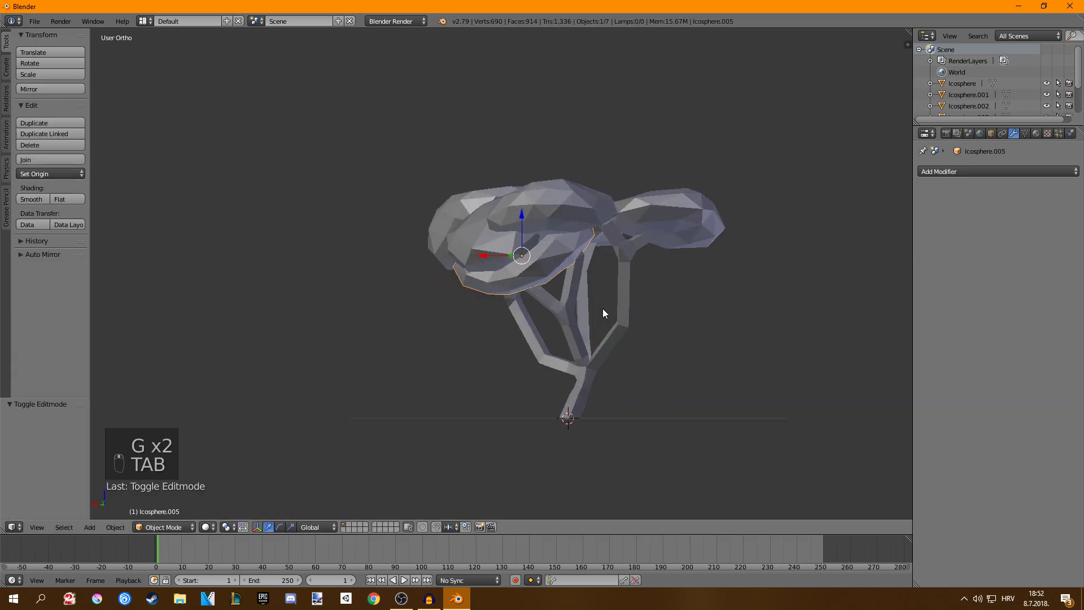
Adjust one more part of the foliage beside the branches, return to Object Mode and clear the selection.
{"action": "middle_click_drag", "start_coordinate": [602, 308], "coordinate": [553, 306]}
{"action": "right_click", "coordinate": [534, 276]}
{"action": "key", "text": "g"}
{"action": "left_click", "coordinate": [569, 259]}
{"action": "key", "text": "Tab"}
{"action": "key", "text": "Tab"}
{"action": "key", "text": "a"}
{"action": "key", "text": "a"}
{"action": "key", "text": "a"}
Duplicate the outer foliage clump beneath itself as a seventh clump and lower the copy further along Z.
{"action": "middle_click_drag", "start_coordinate": [564, 242], "coordinate": [640, 274]}
{"action": "key", "text": "KP_1"}
{"action": "right_click", "coordinate": [333, 220]}
{"action": "middle_click_drag", "start_coordinate": [333, 219], "coordinate": [419, 272]}
{"action": "key", "text": "shift+d"}
{"action": "left_click", "coordinate": [428, 295]}
{"action": "key", "text": "g"}
{"action": "key", "text": "z"}
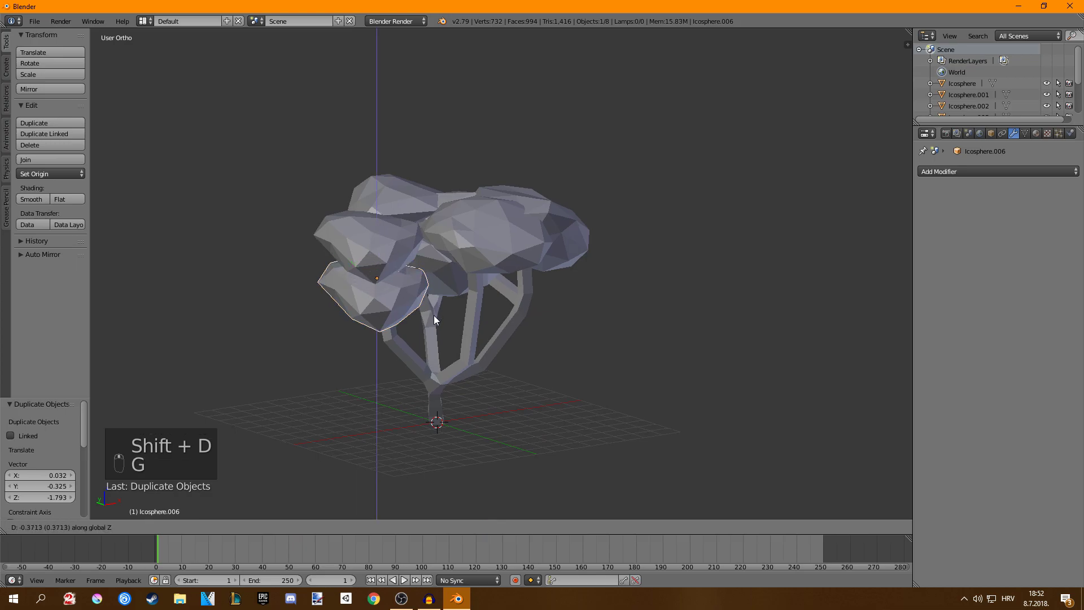
{"action": "left_click", "coordinate": [437, 322]}
Shift the seventh foliage clump along the X axis and rotate it over the bare branch.
{"action": "key", "text": "g"}
{"action": "key", "text": "x"}
{"action": "left_click", "coordinate": [459, 314]}
{"action": "key", "text": "r"}
{"action": "middle_click_drag", "start_coordinate": [458, 314], "coordinate": [432, 301]}
{"action": "key", "text": "Tab"}
{"action": "key", "text": "Tab"}
{"action": "key", "text": "a"}
{"action": "key", "text": "a"}
{"action": "key", "text": "a"}
Pull a vertex of the seventh clump in Edit Mode to reshape it, and return to Object Mode.
{"action": "key", "text": "Tab"}
{"action": "right_click", "coordinate": [493, 292]}
{"action": "key", "text": "g"}
{"action": "left_click", "coordinate": [521, 276]}
{"action": "key", "text": "Tab"}
{"action": "key", "text": "Tab"}
{"action": "key", "text": "Tab"}
Adjust a lower vertex of the third clump above the central branch in Edit Mode and deselect everything.
{"action": "key", "text": "KP_1"}
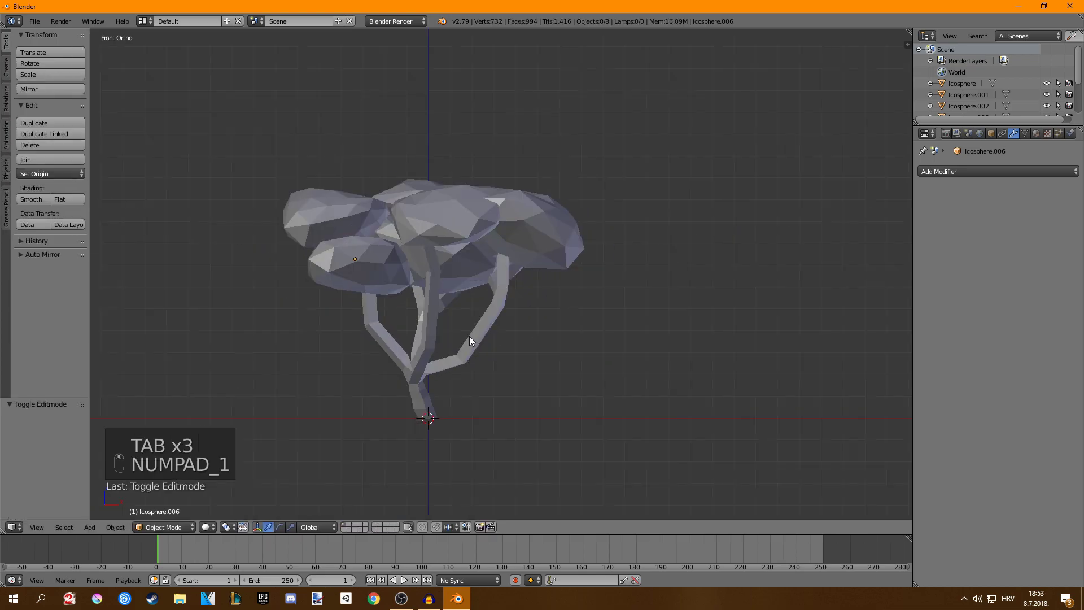
{"action": "key", "text": "Tab"}
{"action": "key", "text": "Tab"}
{"action": "right_click", "coordinate": [445, 244]}
{"action": "key", "text": "Tab"}
{"action": "key", "text": "g"}
{"action": "left_click", "coordinate": [449, 248]}
{"action": "key", "text": "g"}
{"action": "left_click", "coordinate": [446, 251]}
{"action": "key", "text": "Tab"}
{"action": "middle_click_drag", "start_coordinate": [446, 251], "coordinate": [602, 222]}
{"action": "key", "text": "a"}
{"action": "key", "text": "a"}
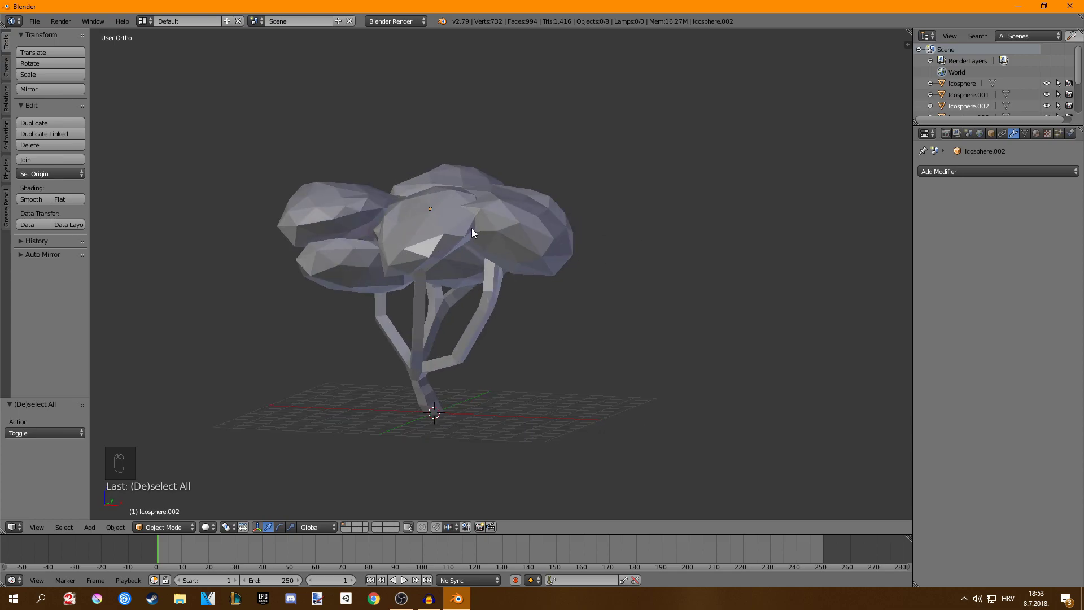
{"action": "mouse_move", "coordinate": [479, 218]}
{"action": "middle_mouse_down"}
{"action": "mouse_move", "coordinate": [665, 337]}
{"action": "mouse_move", "coordinate": [535, 287]}
{"action": "mouse_move", "coordinate": [496, 230]}
{"action": "middle_mouse_up"}
{"action": "right_click", "coordinate": [497, 229]}
{"action": "key", "text": "Tab"}
{"action": "key", "text": "Tab"}
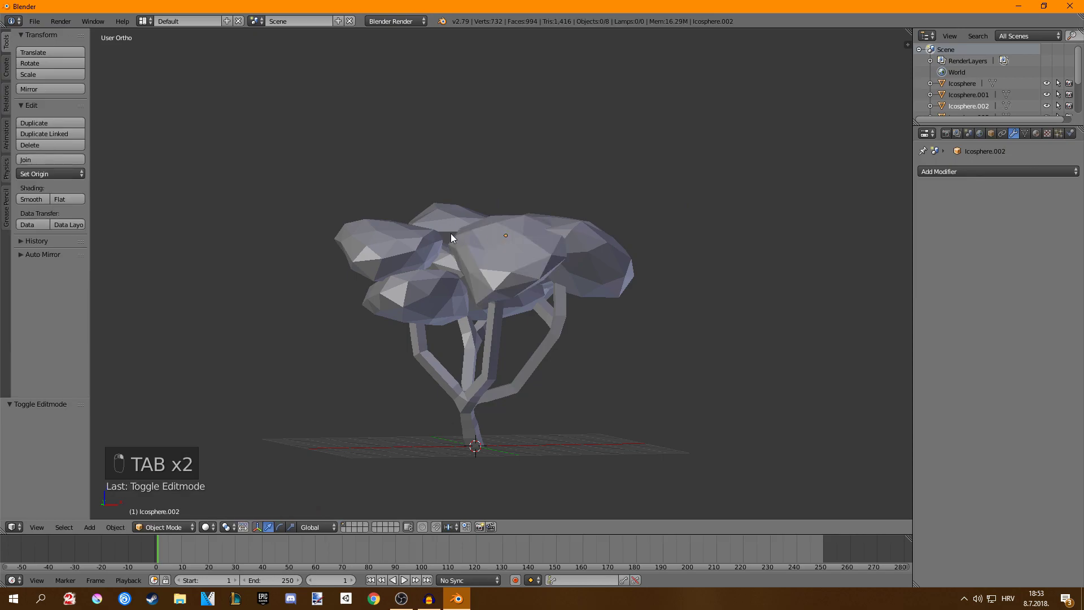
Select all seven foliage clumps without the trunk and join them into a single object.
{"action": "right_click", "coordinate": [416, 246]}
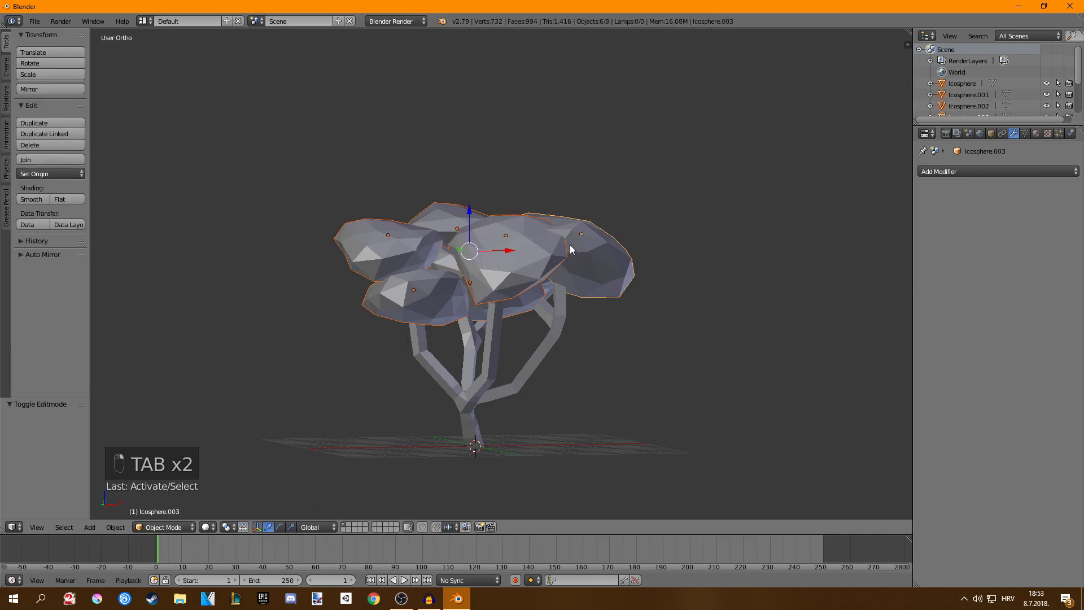
{"action": "middle_click_drag", "start_coordinate": [570, 245], "coordinate": [506, 298]}
{"action": "middle_click_drag", "start_coordinate": [595, 248], "coordinate": [542, 189]}
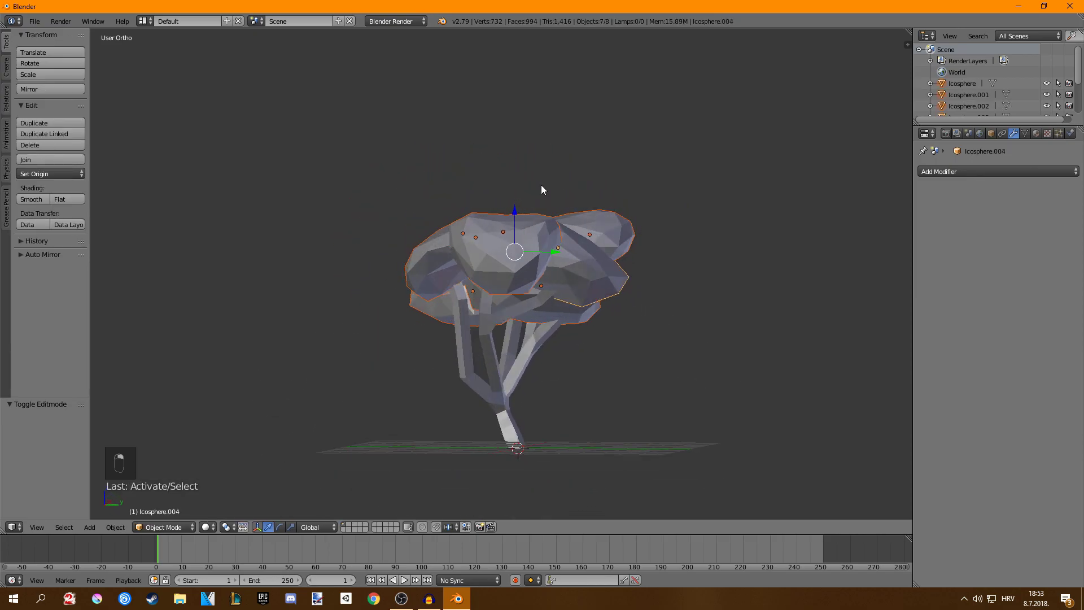
{"action": "middle_click_drag", "start_coordinate": [578, 255], "coordinate": [586, 260]}
{"action": "key", "text": "ctrl+j"}
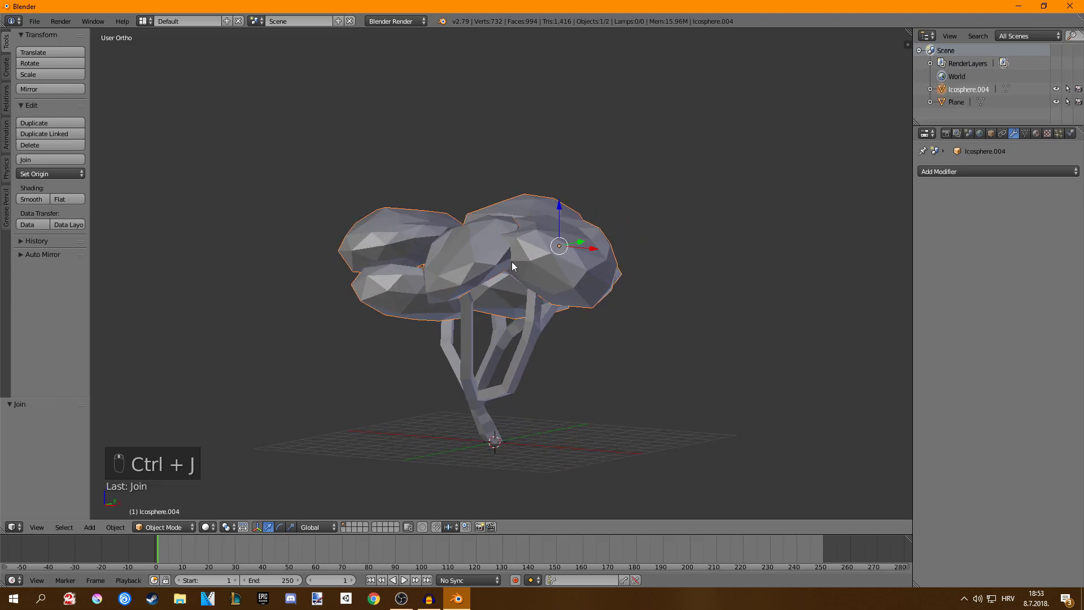
Add a new material to the joined foliage and name it "treetop".
{"action": "middle_click_drag", "start_coordinate": [511, 262], "coordinate": [531, 241]}
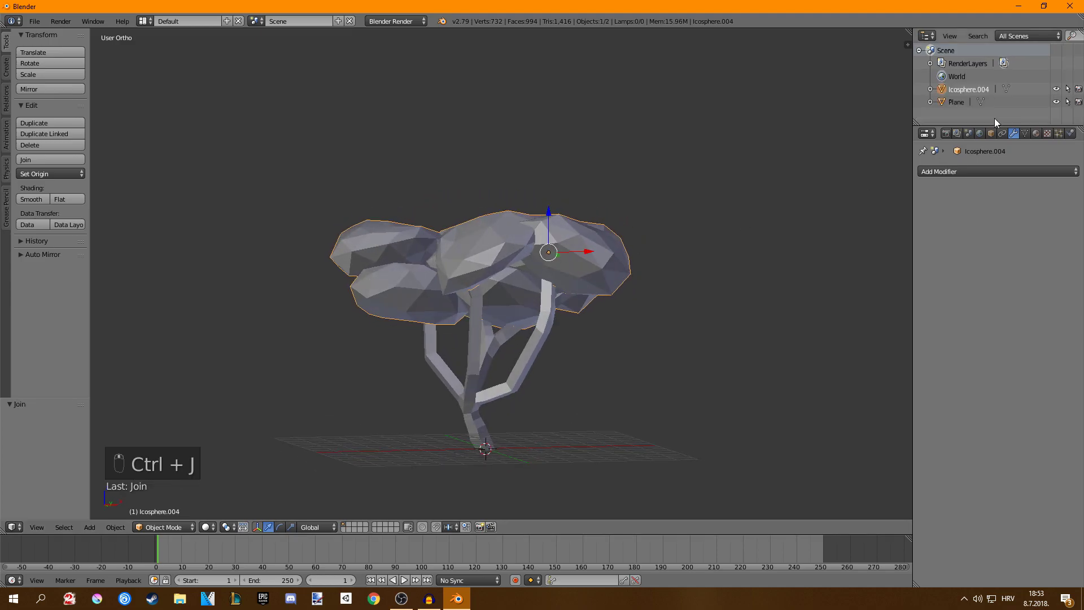
{"action": "left_click", "coordinate": [1036, 133]}
{"action": "left_click", "coordinate": [995, 212]}
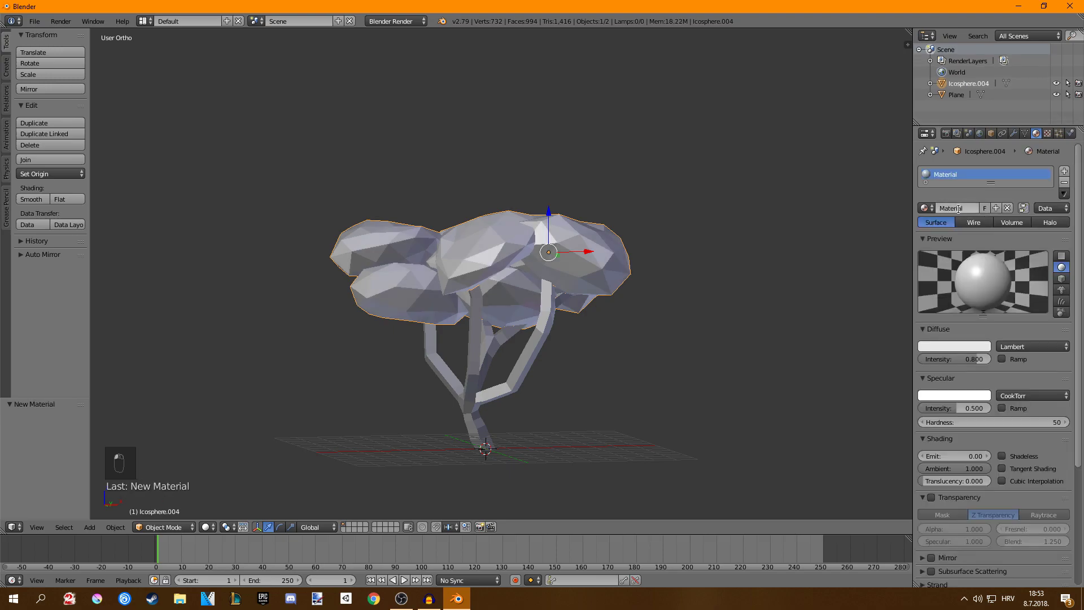
{"action": "left_click", "coordinate": [958, 208]}
{"action": "type", "text": "treetop"}
{"action": "key", "text": "Return"}
Set the treetop material's diffuse intensity to 1.000, specular intensity to 0.000 and diffuse colour to light red.
{"action": "left_click_drag", "start_coordinate": [953, 357], "coordinate": [995, 357]}
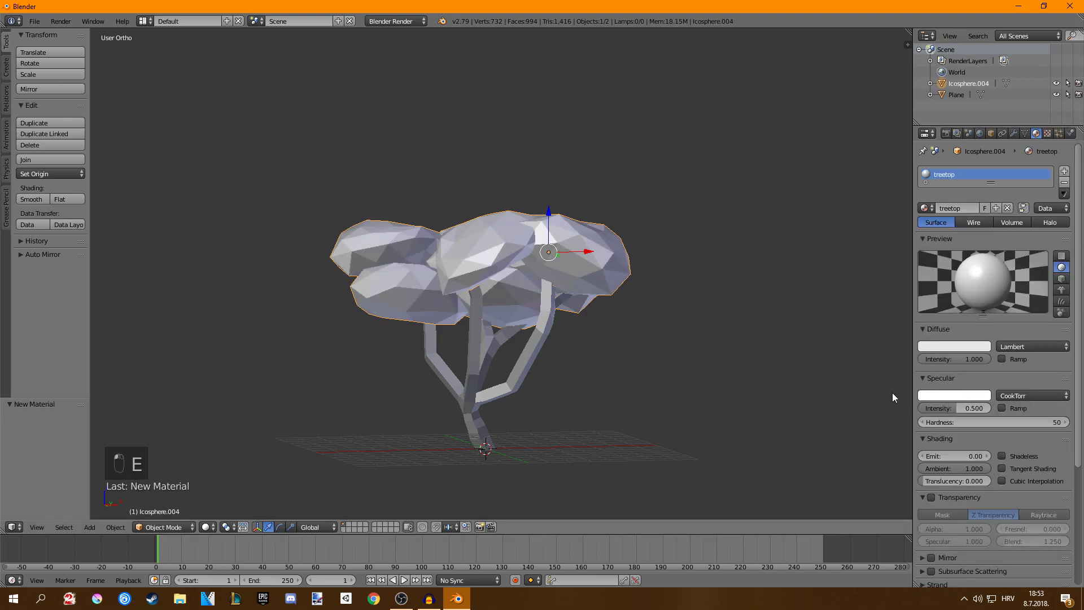
{"action": "left_click_drag", "start_coordinate": [958, 407], "coordinate": [898, 408]}
{"action": "left_click", "coordinate": [961, 349]}
{"action": "left_click", "coordinate": [932, 264]}
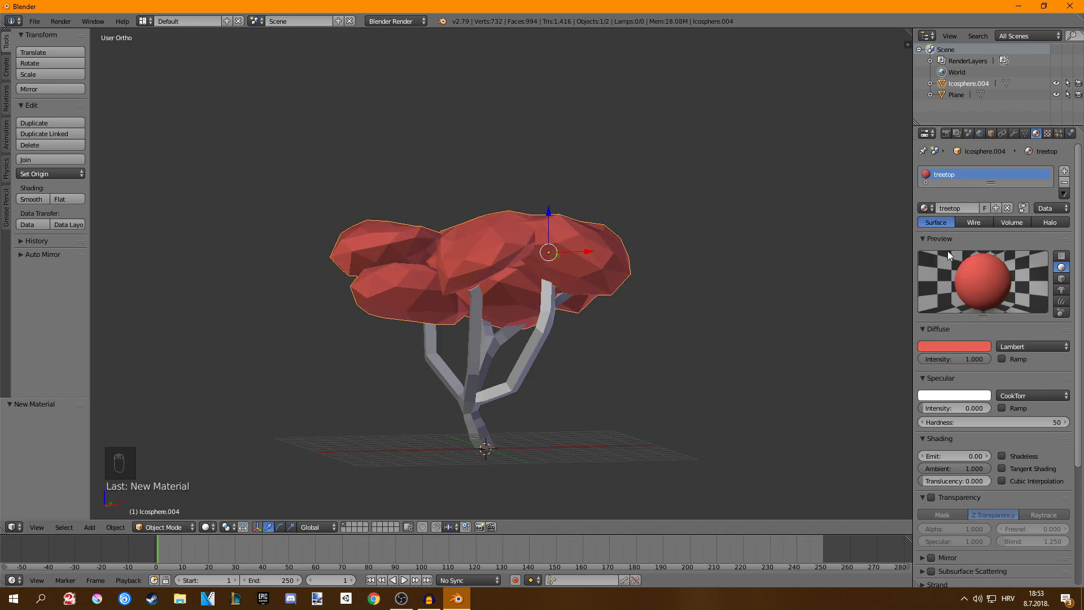
Select the branching trunk, add a new material to it and name the material "treetrunk".
{"action": "right_click", "coordinate": [486, 356]}
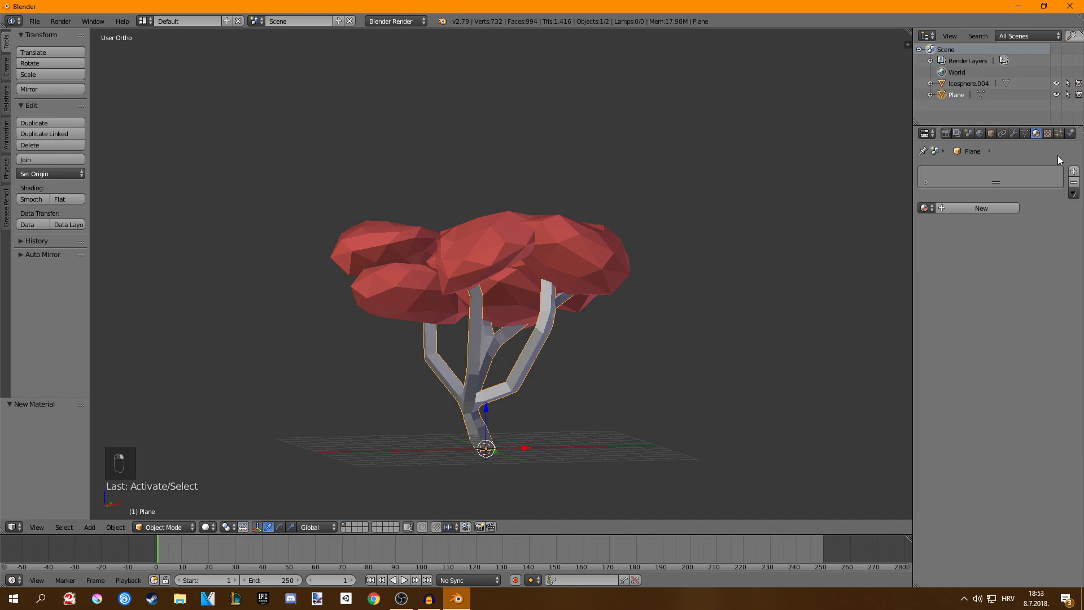
{"action": "left_click", "coordinate": [977, 203]}
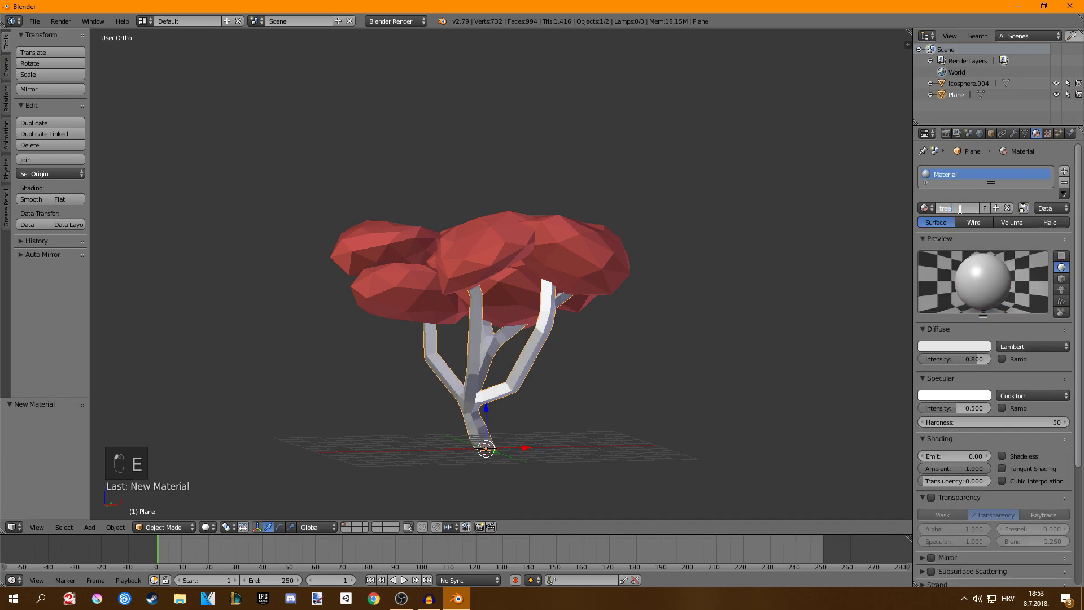
{"action": "left_click", "coordinate": [960, 209]}
{"action": "type", "text": "treetrunk"}
{"action": "key", "text": "Return"}
Set the treetrunk material's diffuse intensity to 1.000, specular intensity to 0.000 and diffuse colour to dark brown (about R 0.152, G 0.050, B 0.020).
{"action": "left_click_drag", "start_coordinate": [961, 359], "coordinate": [987, 359]}
{"action": "left_click_drag", "start_coordinate": [958, 407], "coordinate": [923, 407]}
{"action": "left_click", "coordinate": [940, 345]}
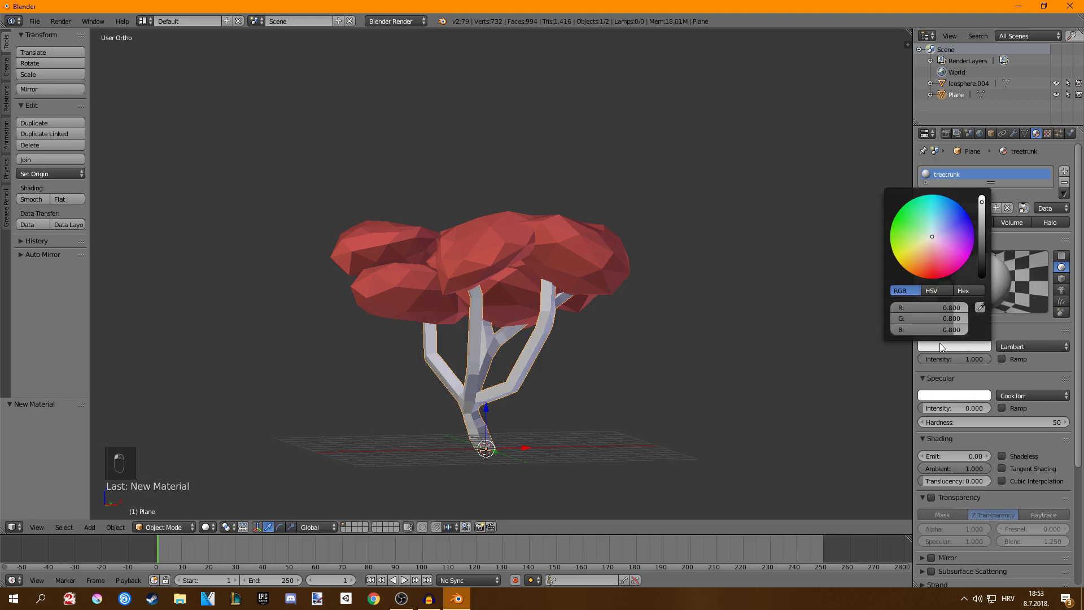
{"action": "left_click_drag", "start_coordinate": [931, 255], "coordinate": [924, 259]}
{"action": "left_click", "coordinate": [982, 243]}
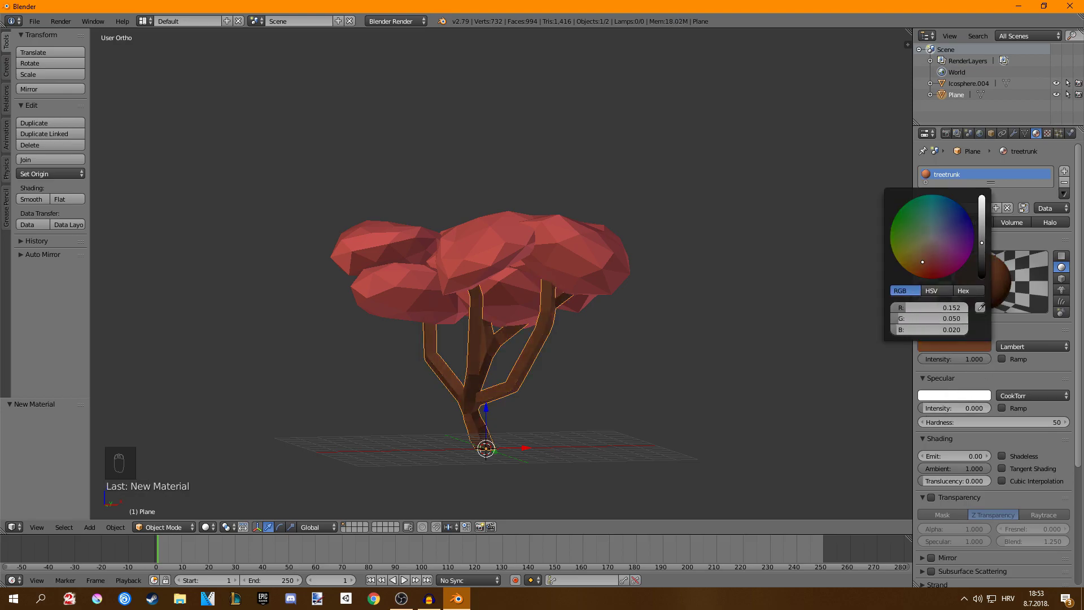
Clear the selection, select the trunk and the treetop with the treetop as active object, and join them into one object.
{"action": "key", "text": "Tab"}
{"action": "key", "text": "Tab"}
{"action": "key", "text": "a"}
{"action": "key", "text": "a"}
{"action": "key", "text": "a"}
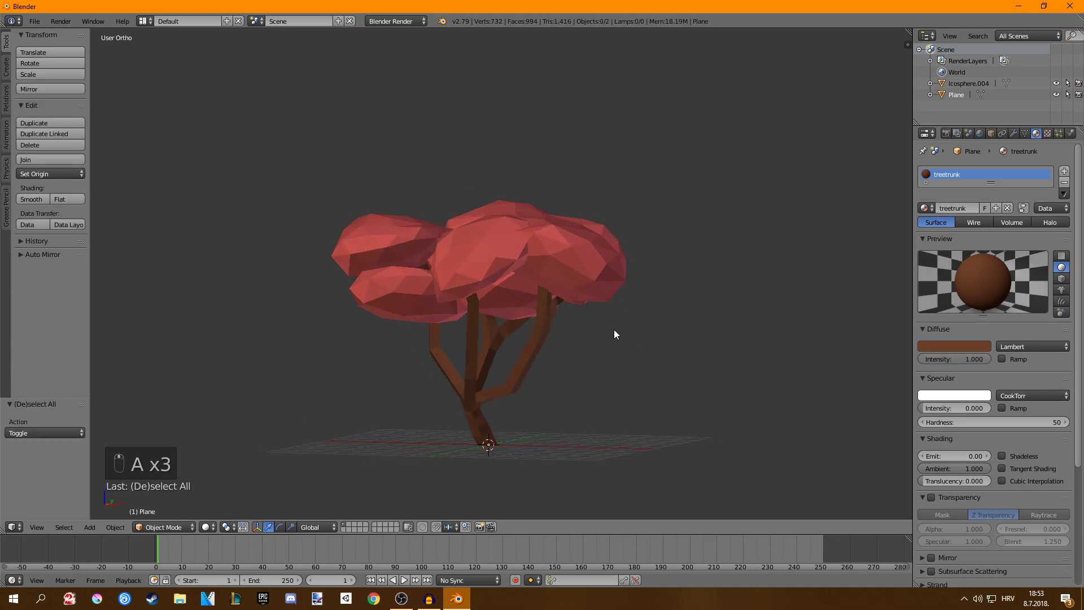
{"action": "middle_click_drag", "start_coordinate": [614, 329], "coordinate": [571, 293]}
{"action": "right_click", "coordinate": [528, 273]}
{"action": "right_click", "coordinate": [549, 173], "text": "shift"}
{"action": "middle_click_drag", "start_coordinate": [483, 167], "coordinate": [520, 166]}
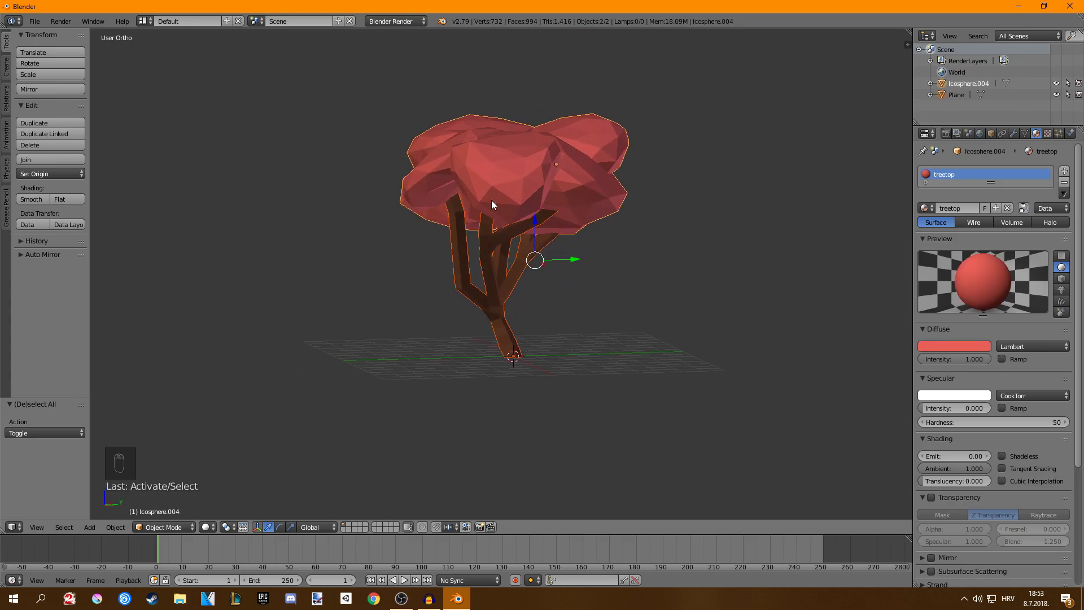
{"action": "key", "text": "ctrl+j"}
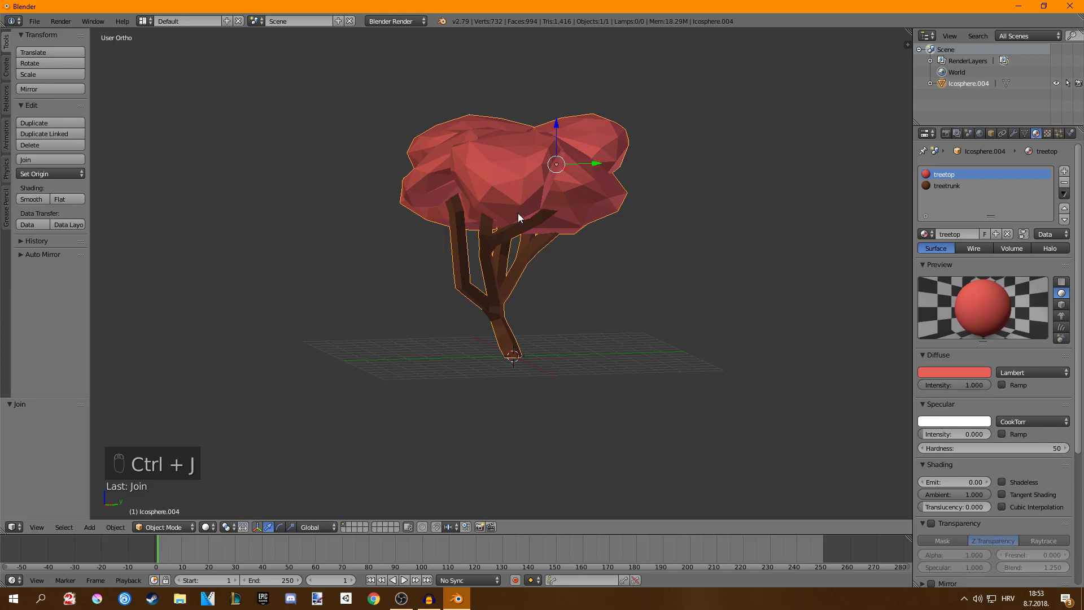
Set the joined tree's origin to the 3D cursor at the base of the trunk.
{"action": "middle_click_drag", "start_coordinate": [565, 339], "coordinate": [506, 367]}
{"action": "scroll", "coordinate": [524, 356], "scroll_direction": "up", "scroll_amount": 3}
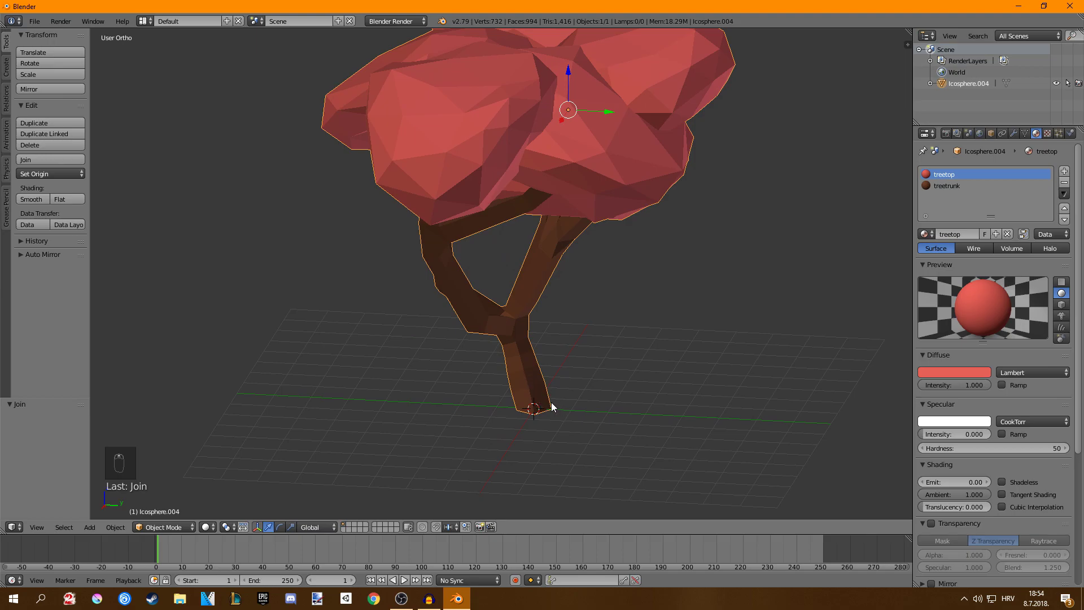
{"action": "key", "text": "ctrl+alt+shift+c"}
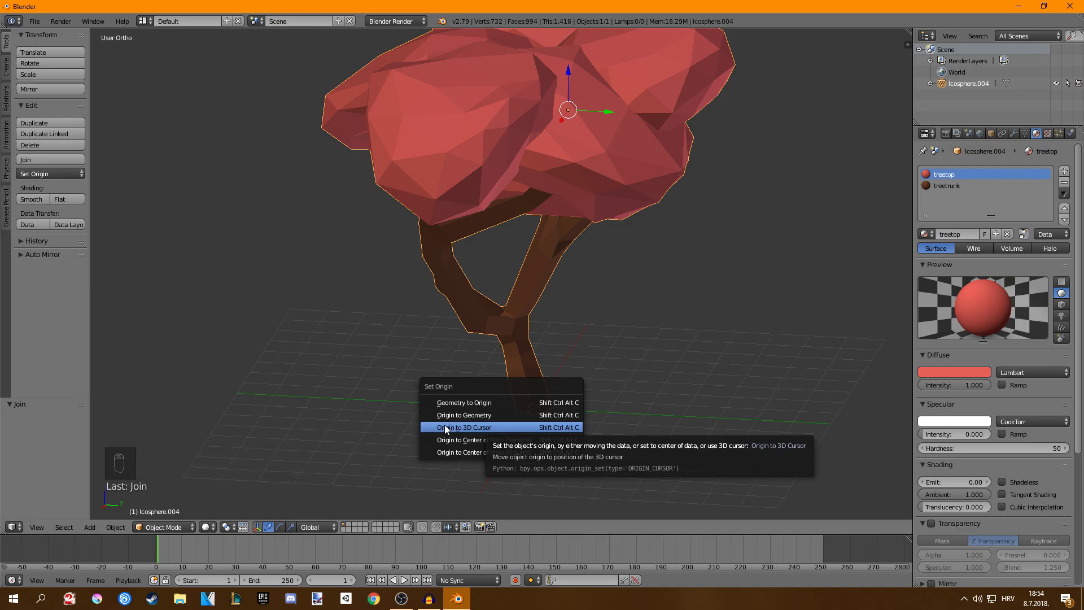
{"action": "left_click", "coordinate": [489, 431]}
{"action": "middle_click_drag", "start_coordinate": [510, 412], "coordinate": [602, 407]}
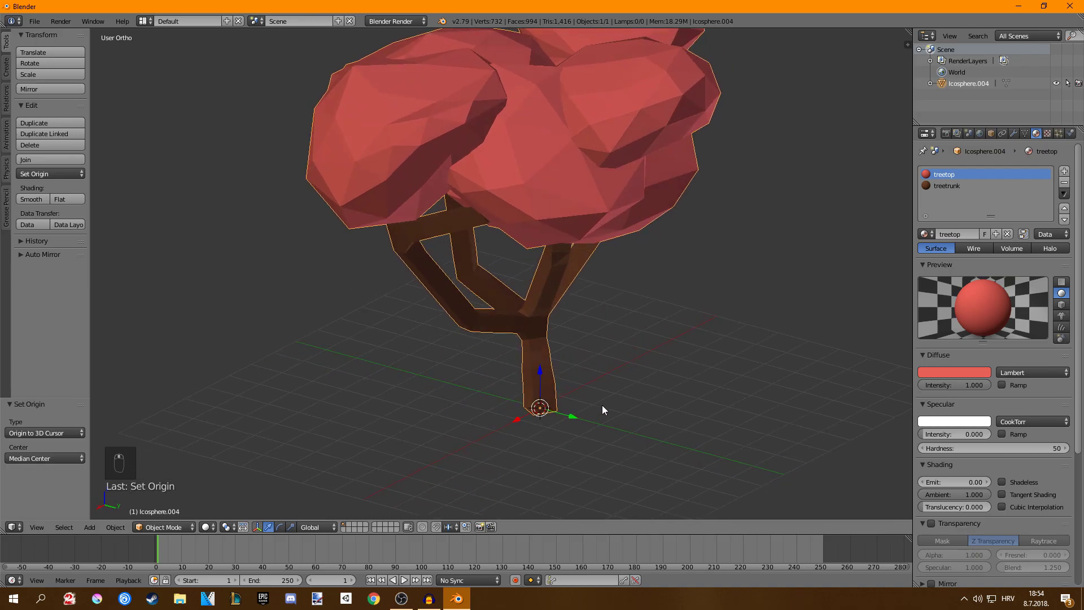
{"action": "scroll", "coordinate": [602, 404], "scroll_direction": "down", "scroll_amount": 4}
{"action": "middle_click_drag", "start_coordinate": [551, 355], "coordinate": [605, 346]}
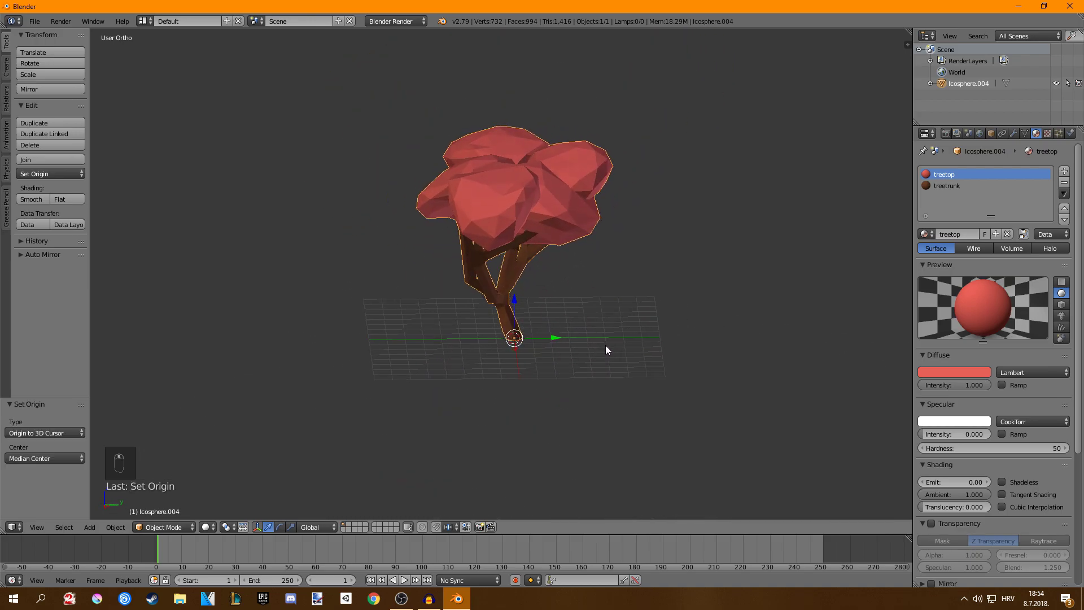